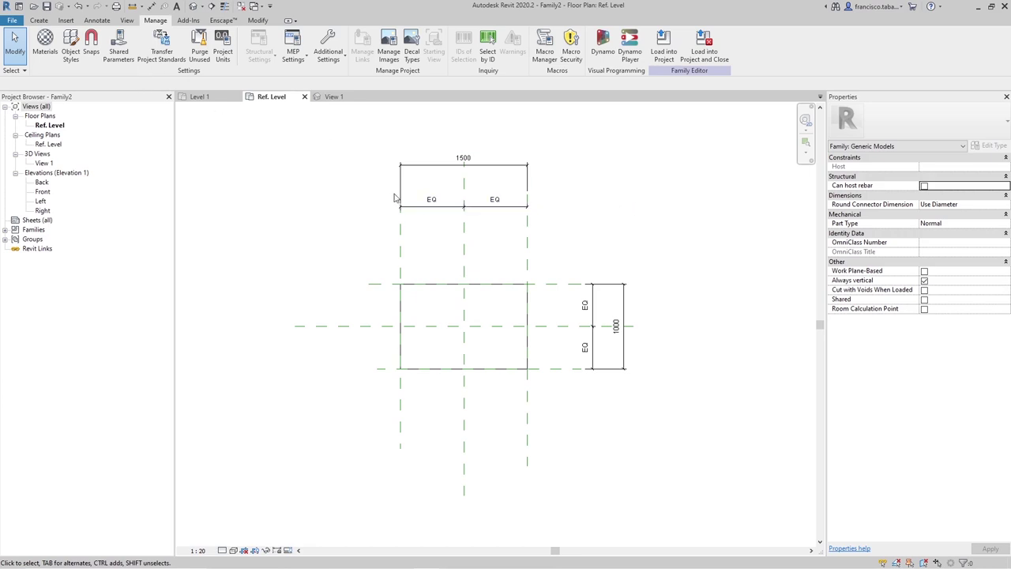
# Inspect the 1500 × 1000 box in the 3D view, then return to the Ref. Level plan.
pyautogui.click(334, 96)
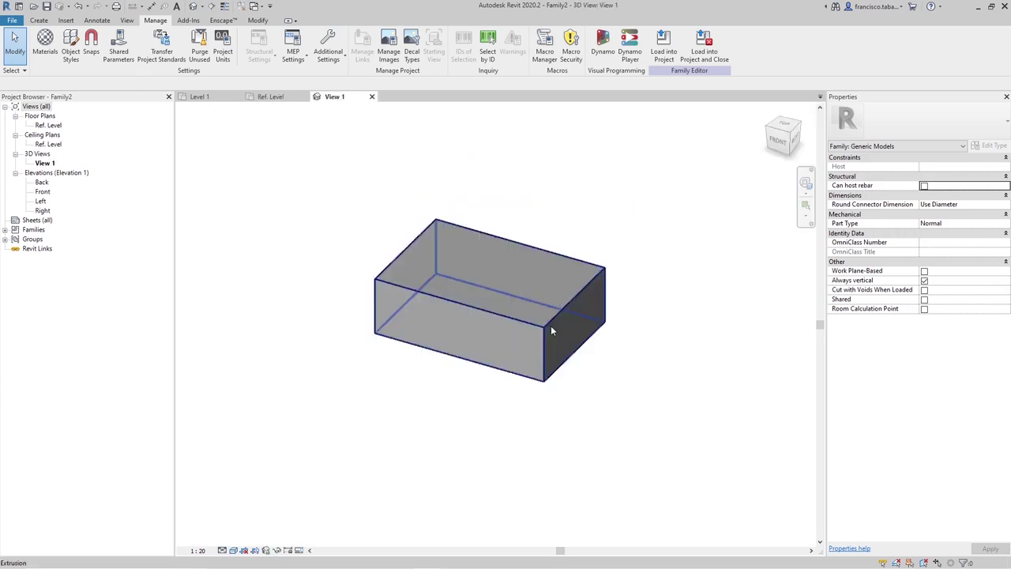
pyautogui.click(271, 96)
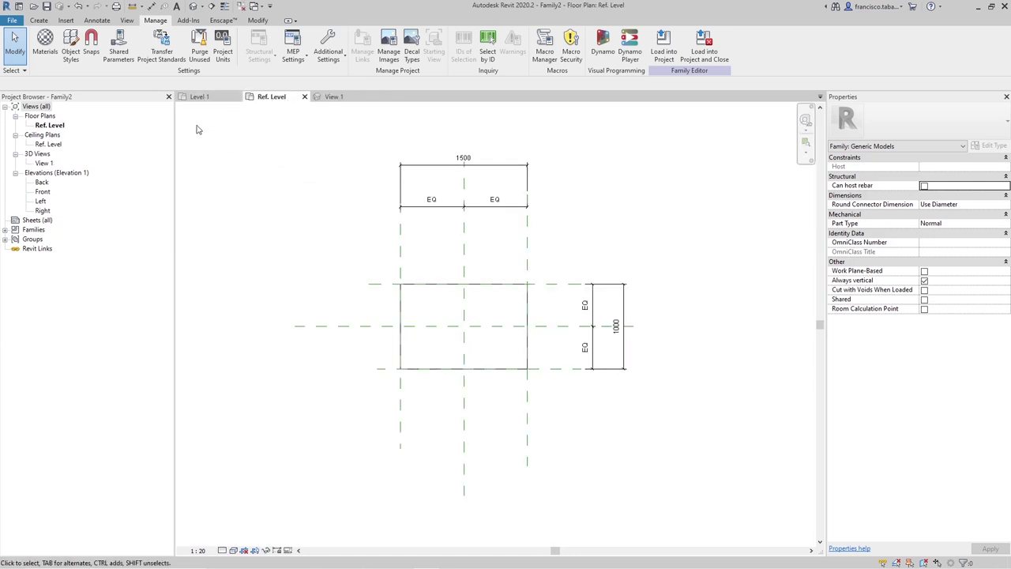
pyautogui.click(38, 19)
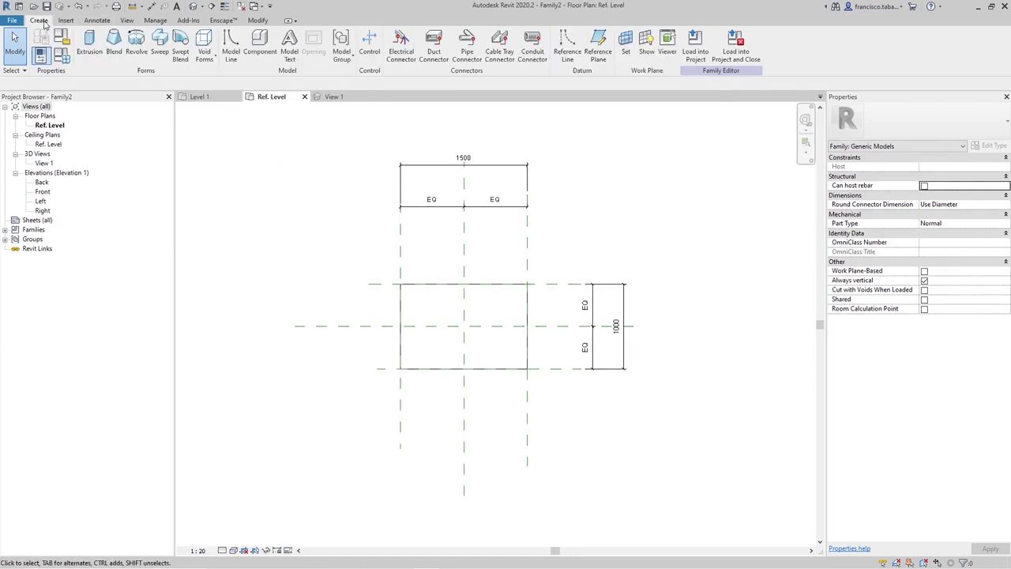
# In Family Types, create the length parameter Anchura and set its value to 1500.
pyautogui.click(61, 57)
pyautogui.moveTo(466, 140); pyautogui.dragTo(406, 143)
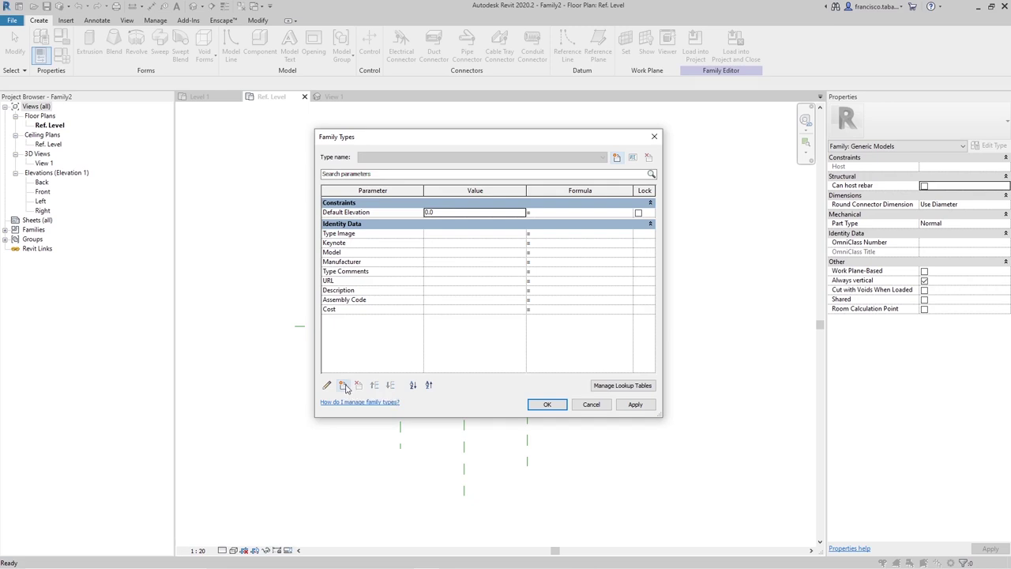
pyautogui.click(344, 385)
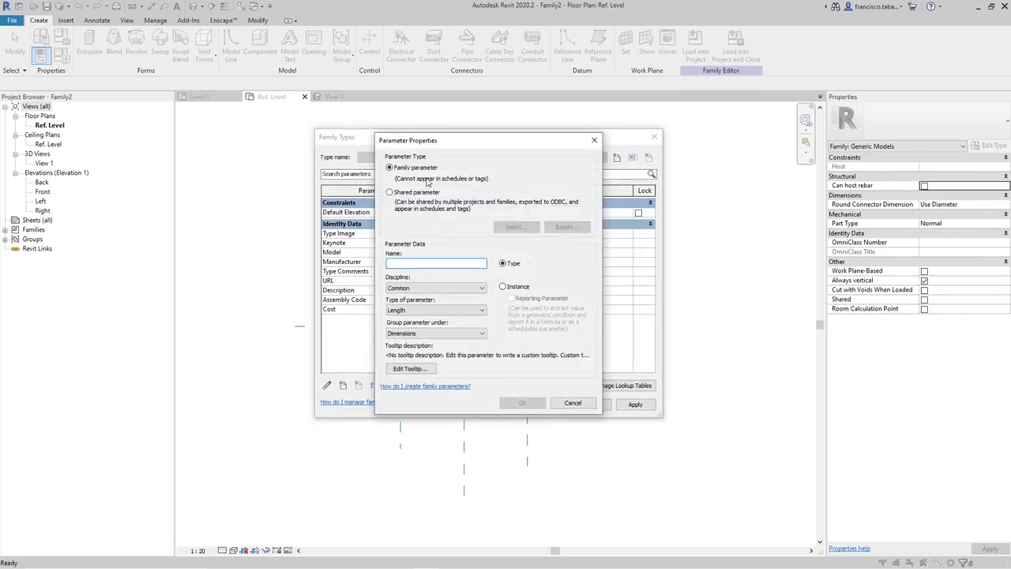
pyautogui.write('Anchura')
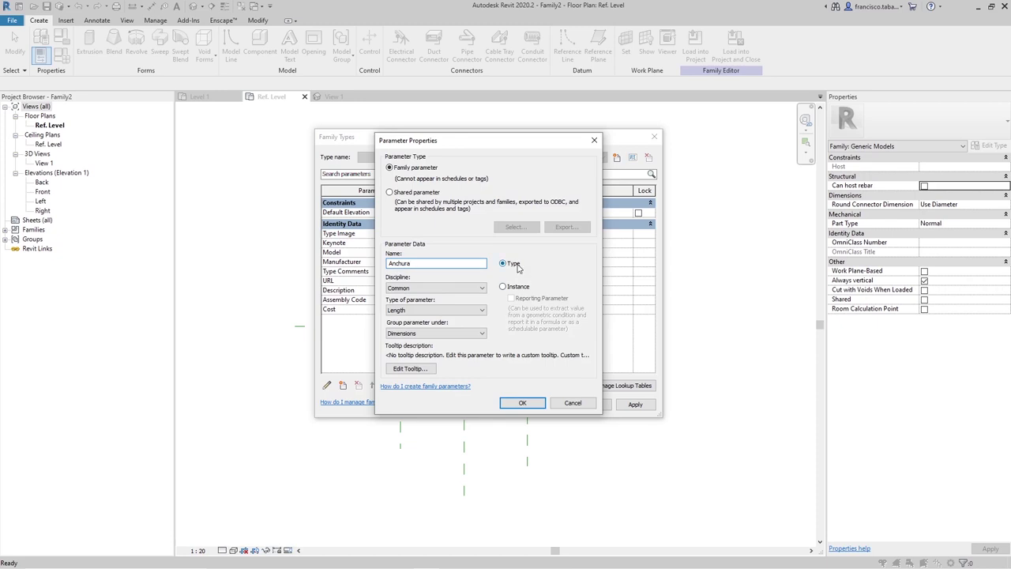
pyautogui.click(520, 403)
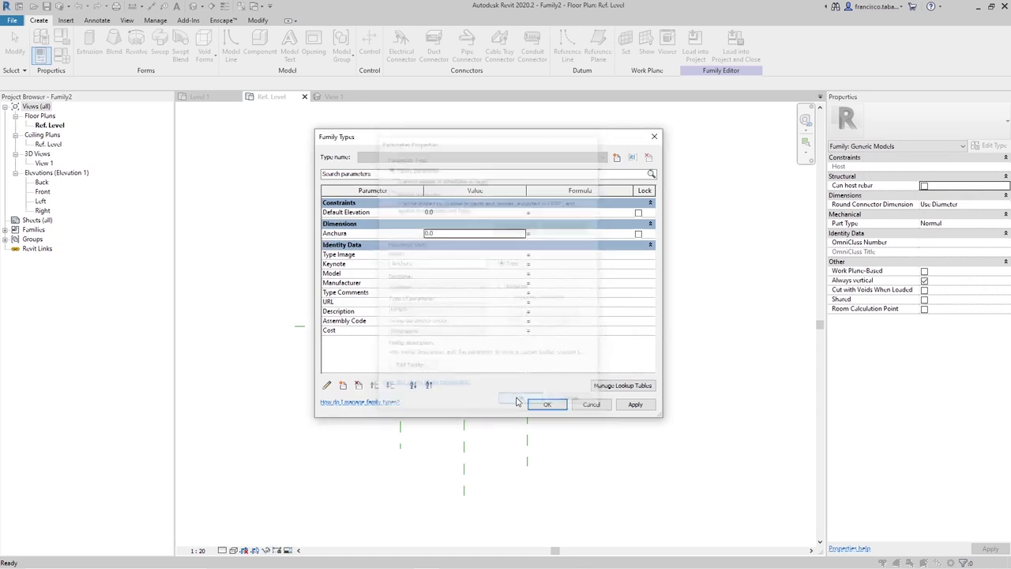
pyautogui.click(483, 233)
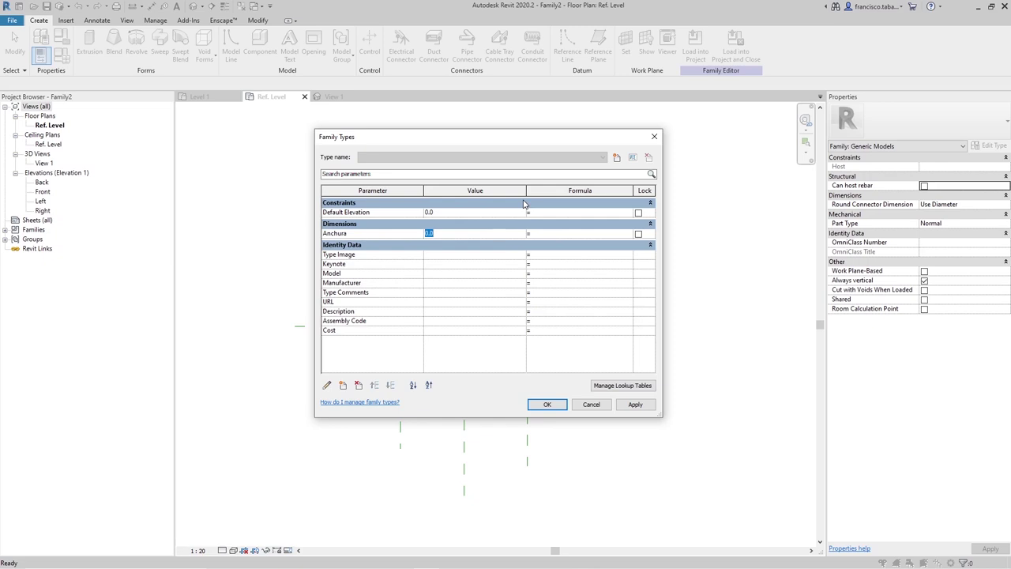
pyautogui.write('1500')
pyautogui.press('Return')
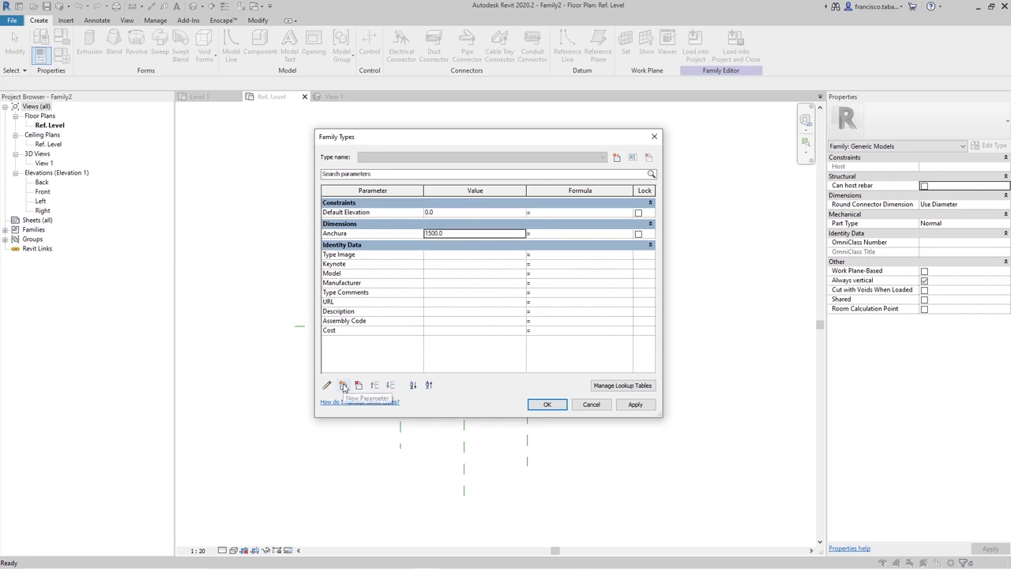
pyautogui.click(343, 385)
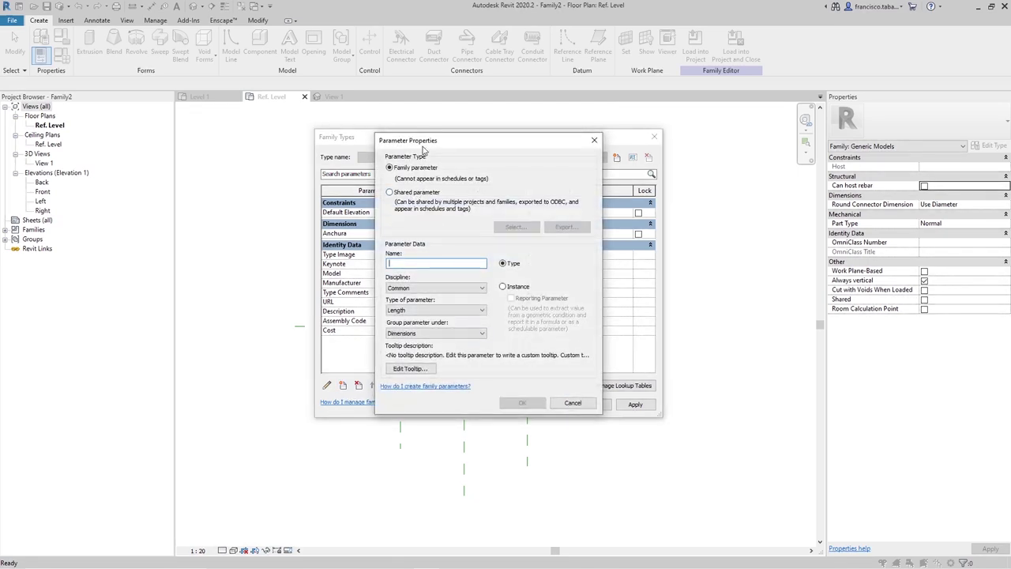
# Mark the new parameter as shared and agree to choose a new shared parameter file.
pyautogui.click(417, 194)
pyautogui.click(515, 227)
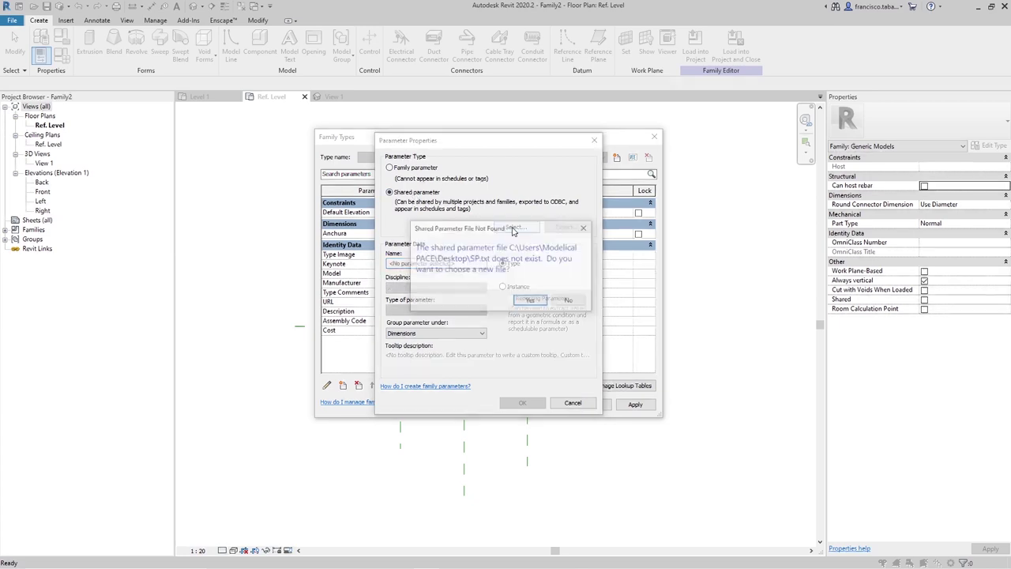
pyautogui.click(531, 303)
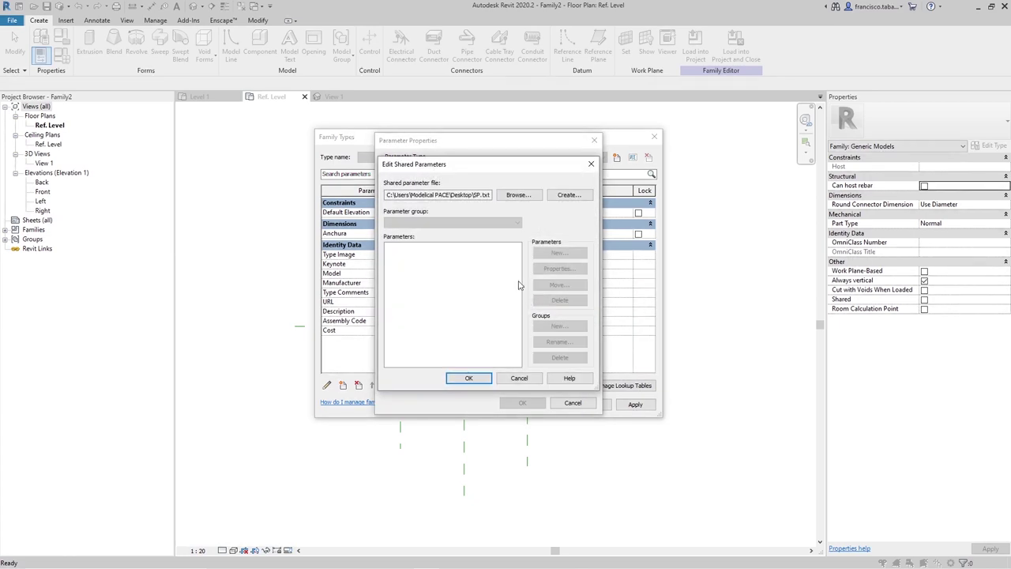
# Create the shared parameter file SP.txt on the DATA (D:) drive.
pyautogui.click(576, 196)
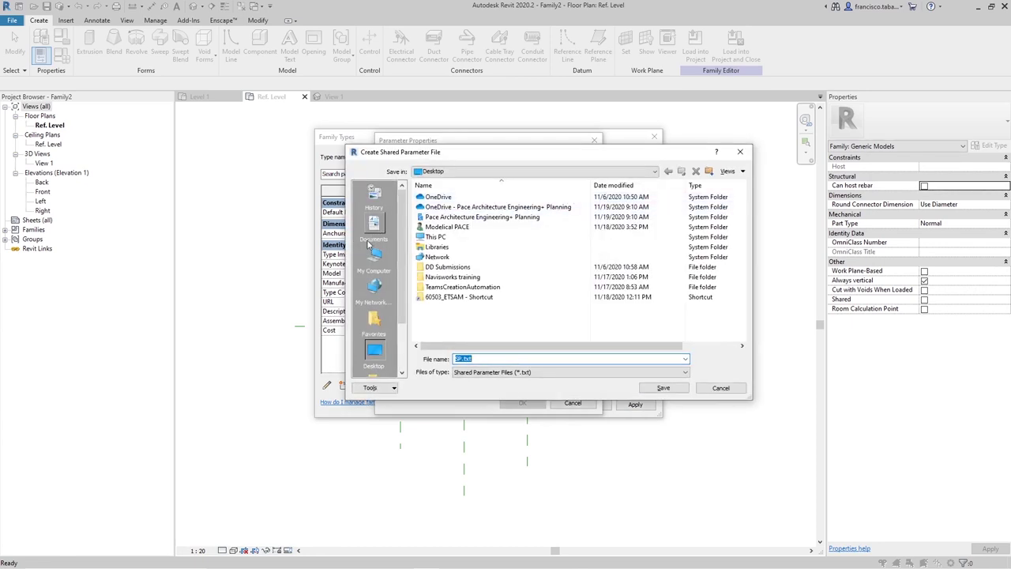
pyautogui.click(382, 257)
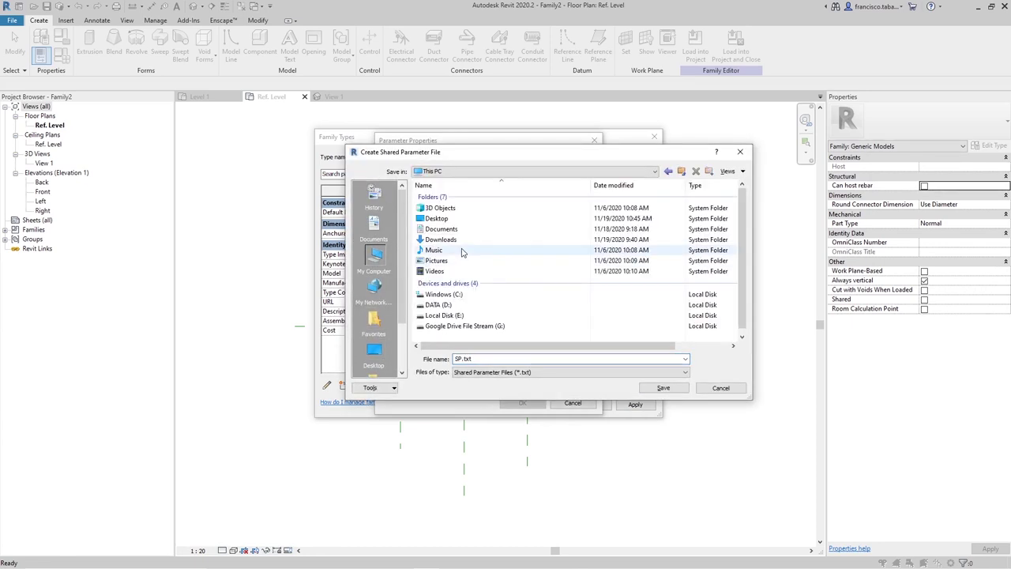
pyautogui.doubleClick(440, 304)
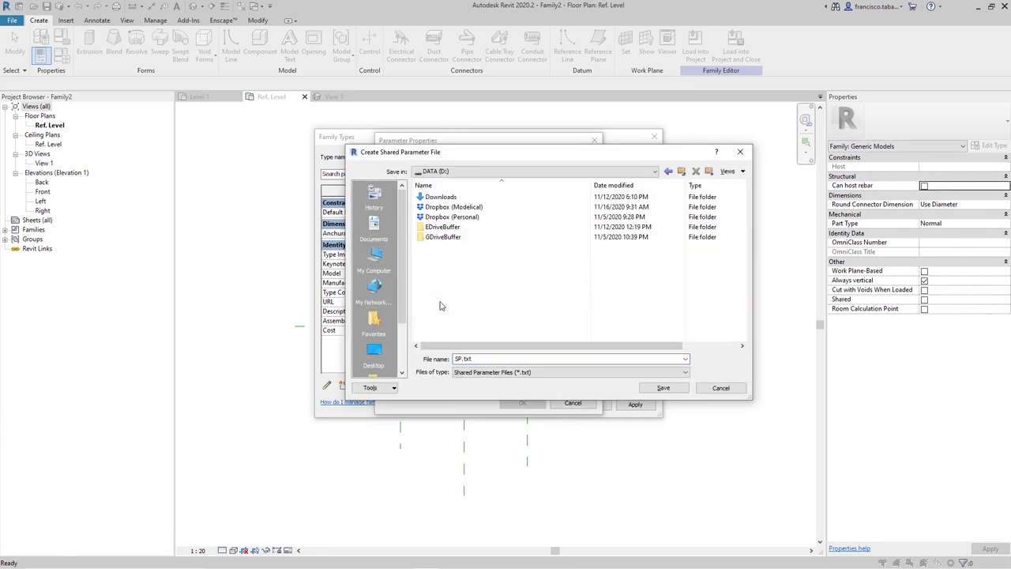
pyautogui.doubleClick(477, 360)
pyautogui.click(477, 360)
pyautogui.click(666, 388)
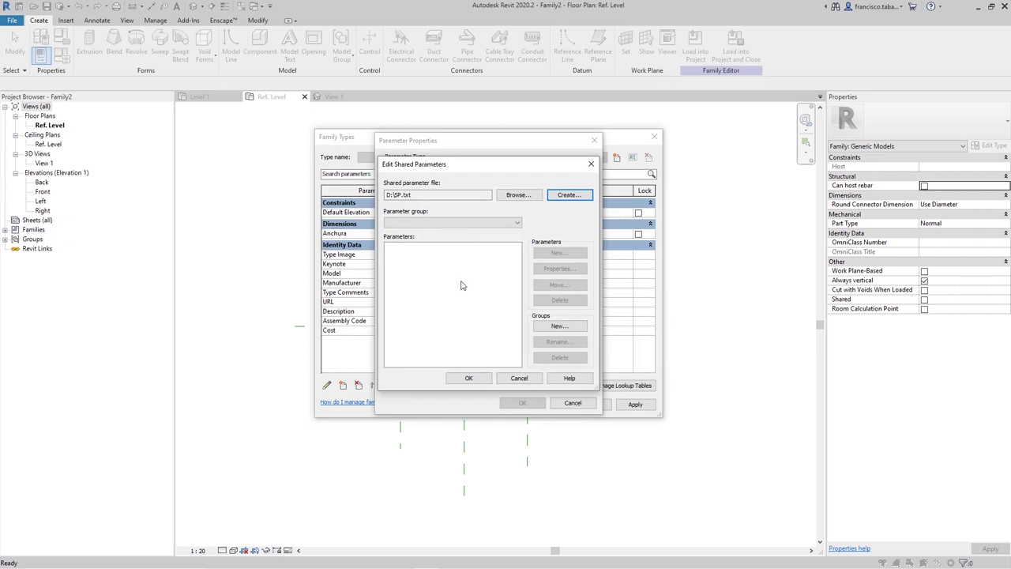
# Create a parameter group named FakeParameters in the shared parameter file.
pyautogui.click(558, 326)
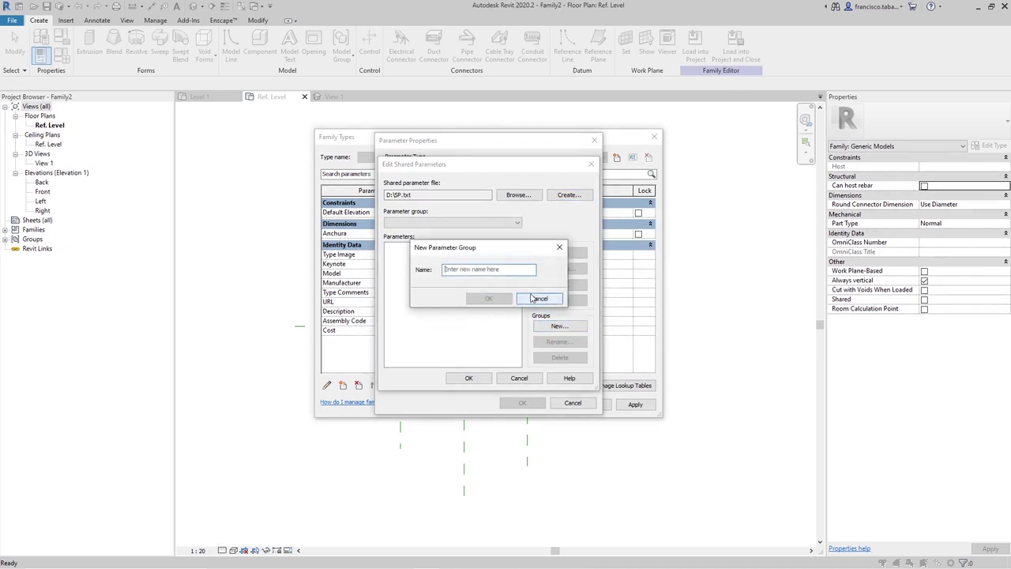
pyautogui.write('FakePa')
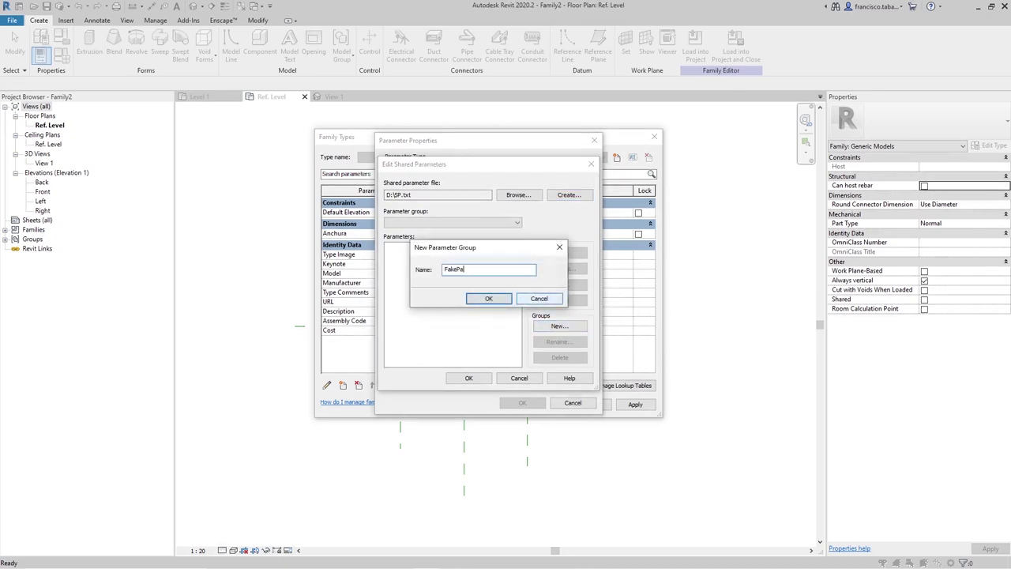
pyautogui.write('rameters')
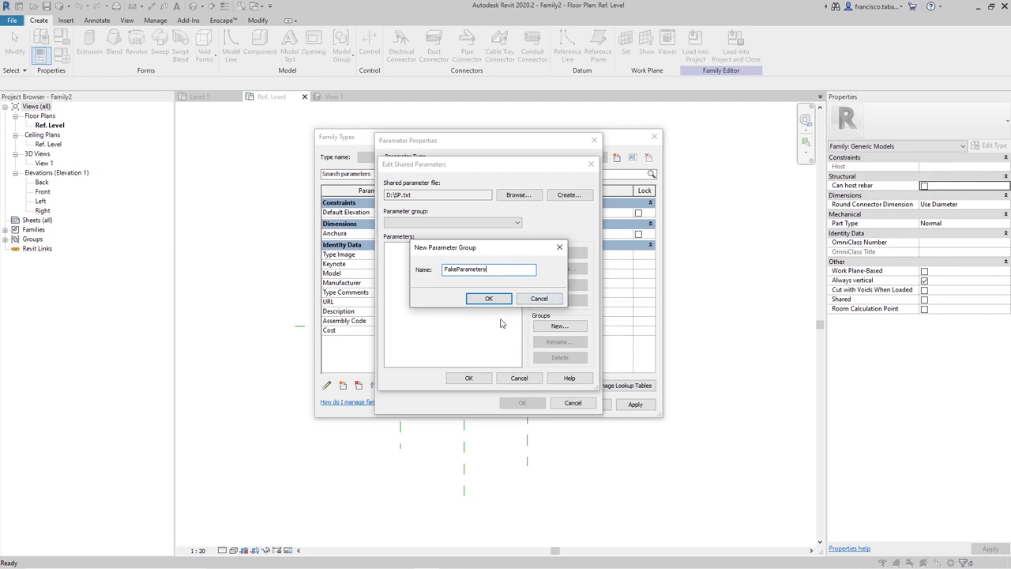
pyautogui.click(503, 300)
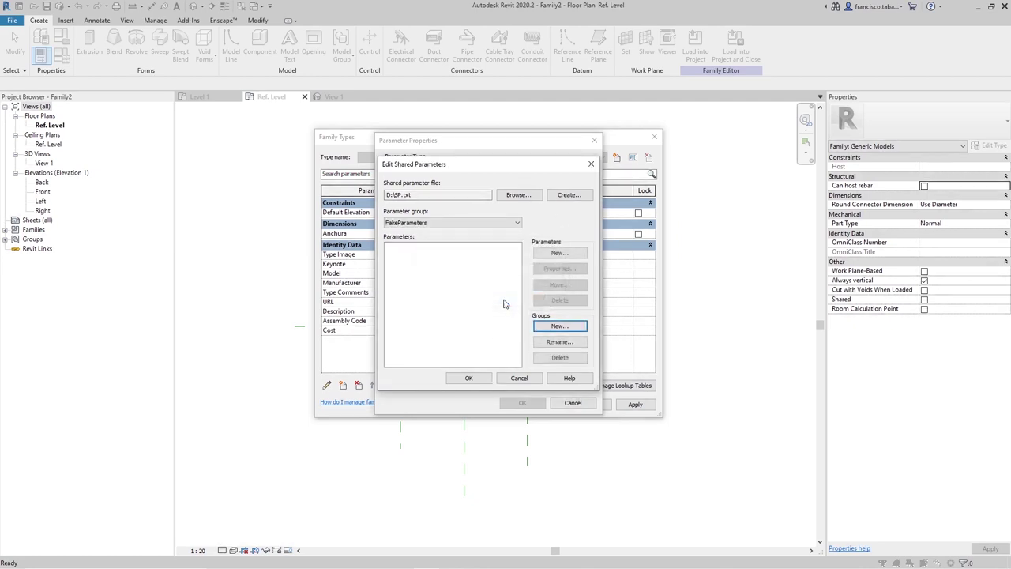
# Define the Longitud parameter in FakeParameters, select it, then cancel adding it to the family.
pyautogui.click(560, 254)
pyautogui.write('Lo')
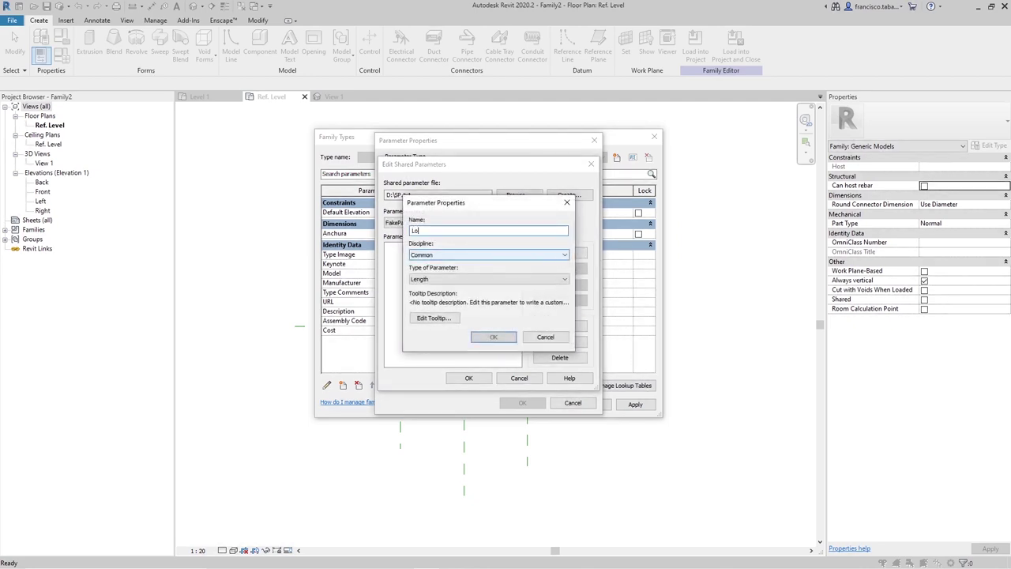
pyautogui.write('ngitud')
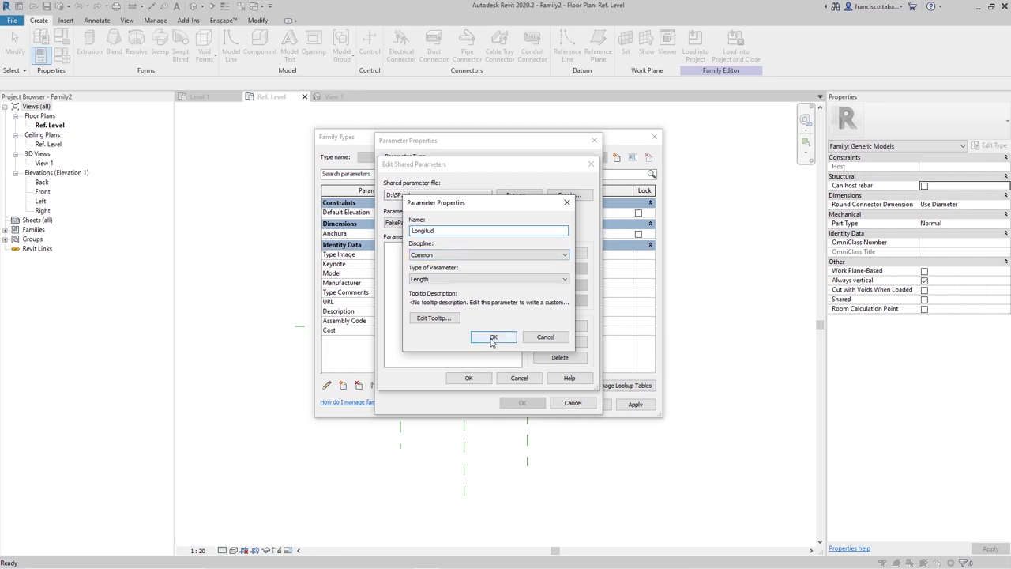
pyautogui.click(493, 336)
pyautogui.click(462, 382)
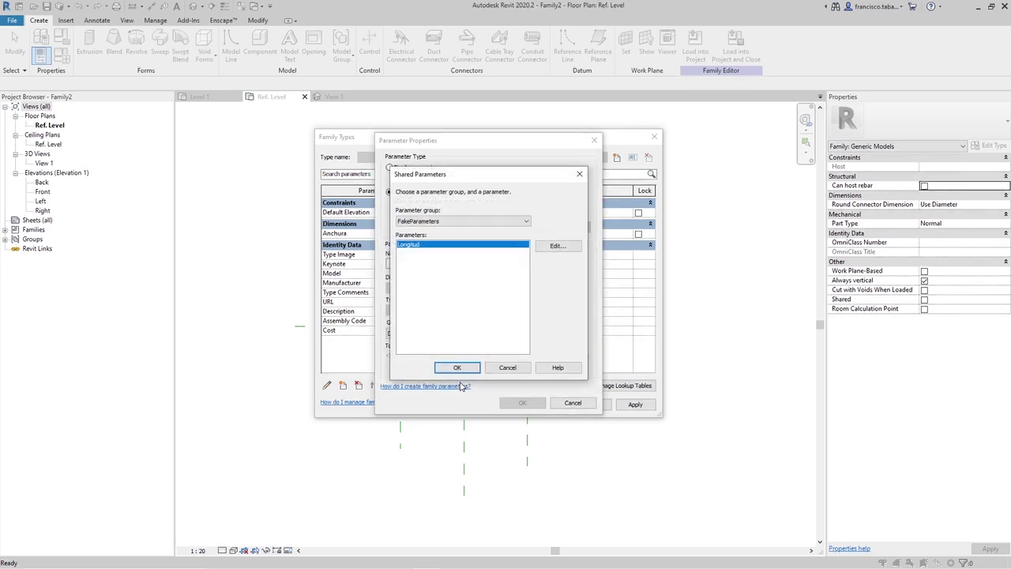
pyautogui.click(472, 371)
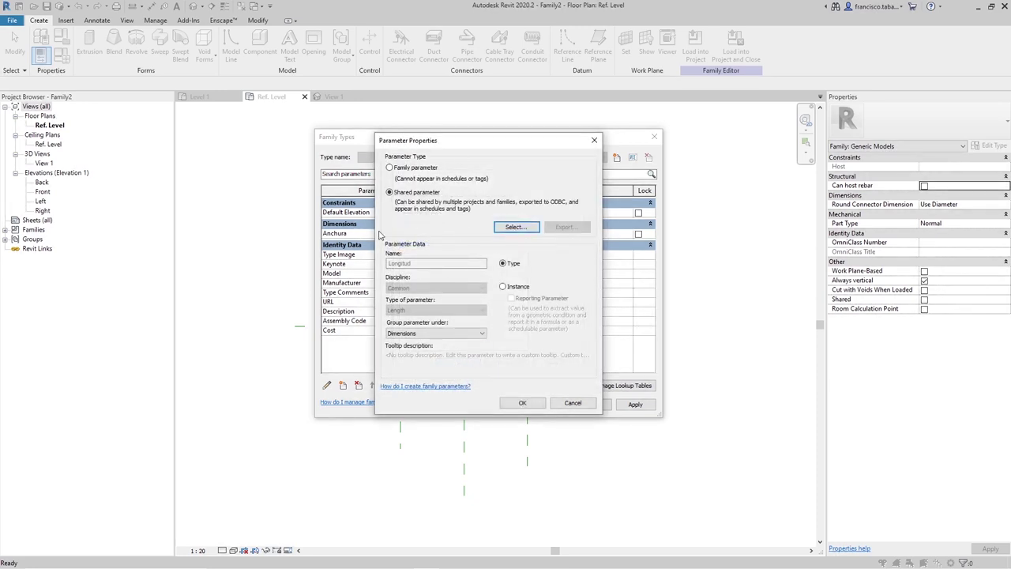
pyautogui.click(572, 402)
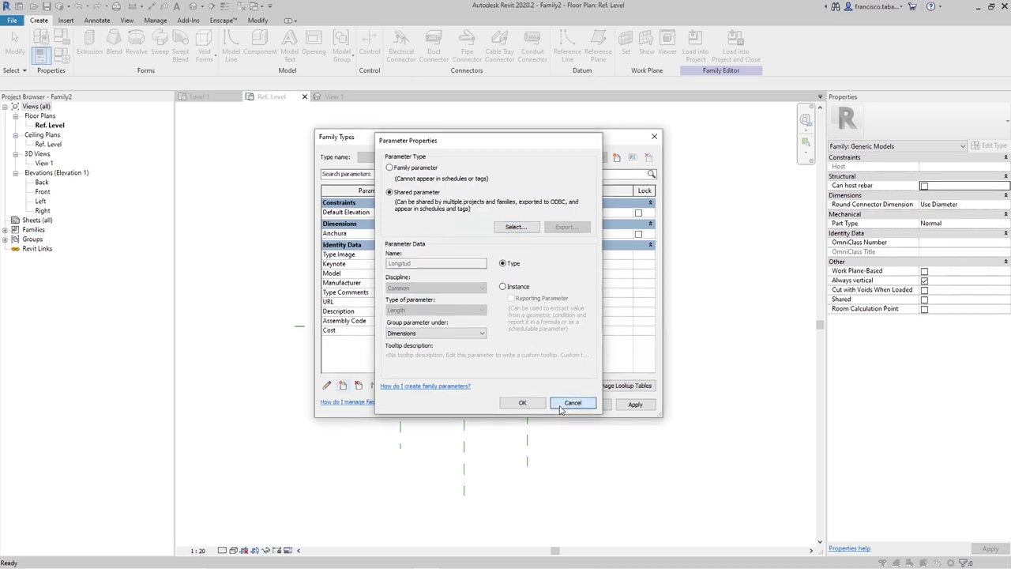
# From File Explorer, open D:\SP.txt in Notepad++ for editing.
pyautogui.press('super+e')
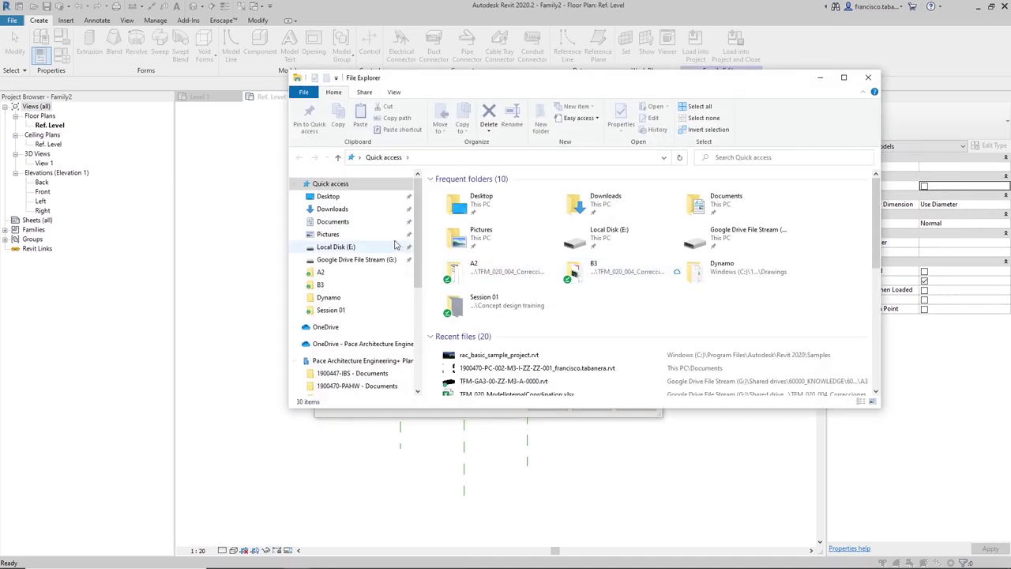
pyautogui.scroll(-2, 353, 304)
pyautogui.scroll(-2, 353, 304)
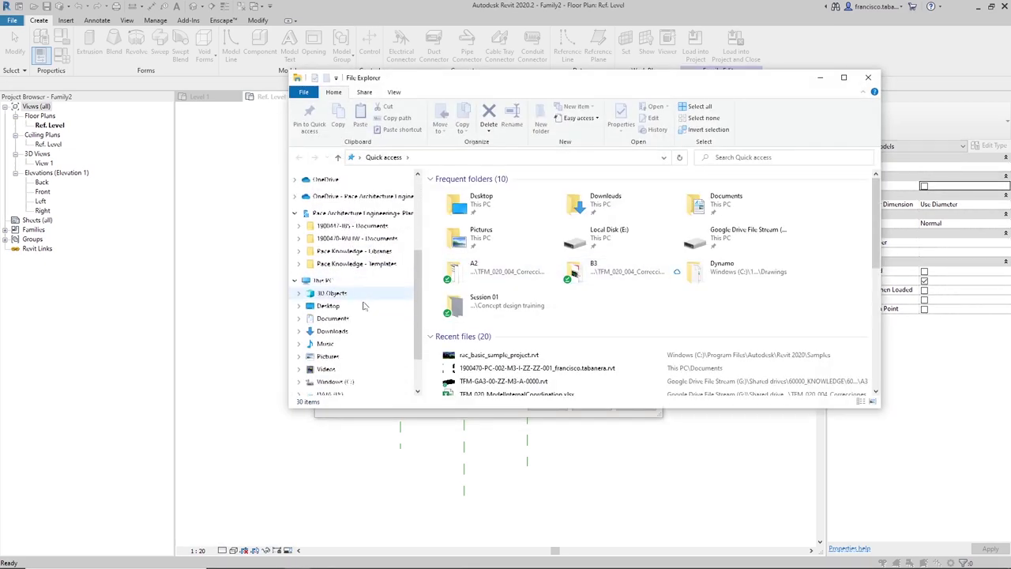
pyautogui.scroll(-1, 339, 332)
pyautogui.click(329, 345)
pyautogui.click(454, 273)
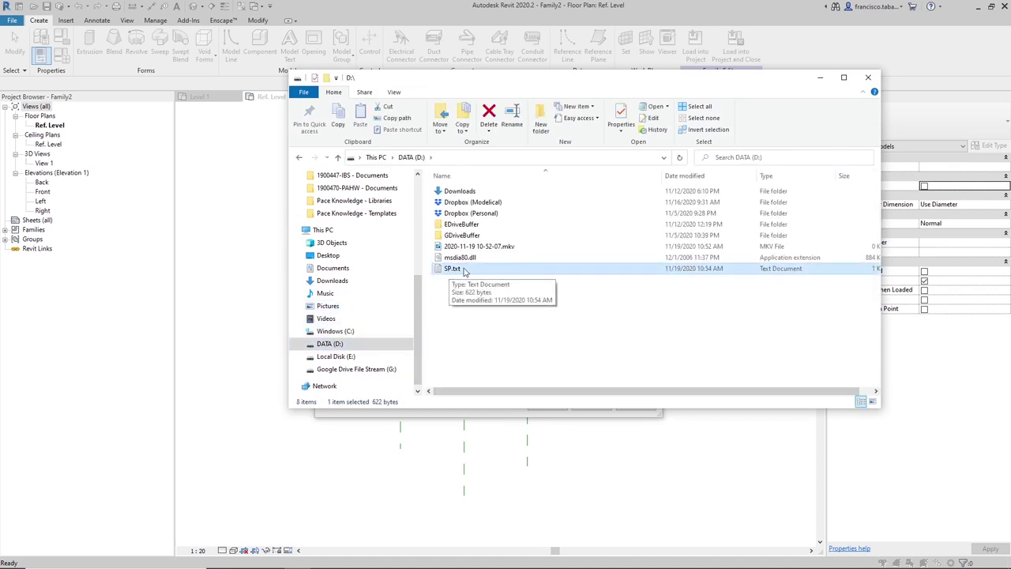
pyautogui.rightClick(472, 268)
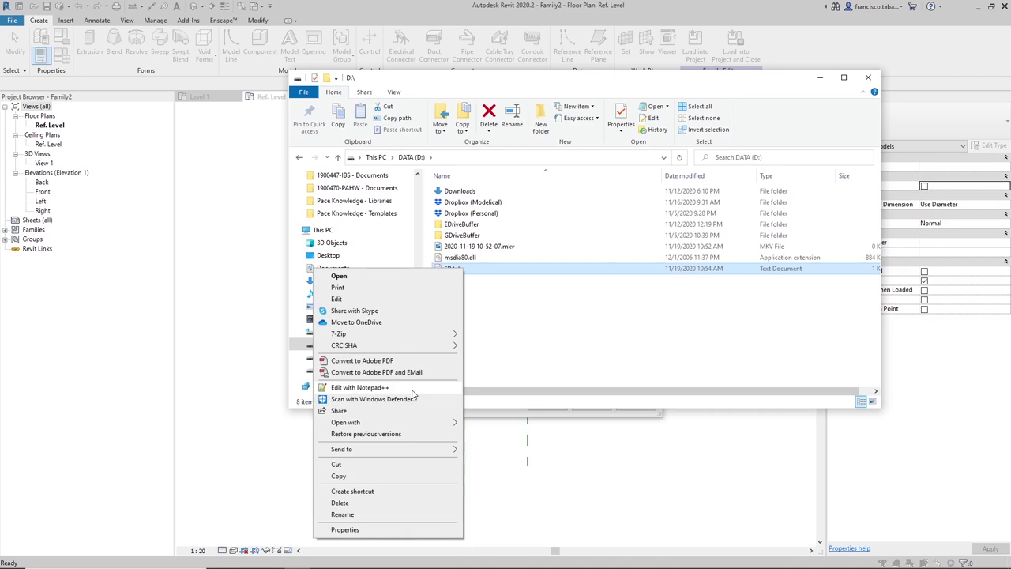
pyautogui.click(411, 388)
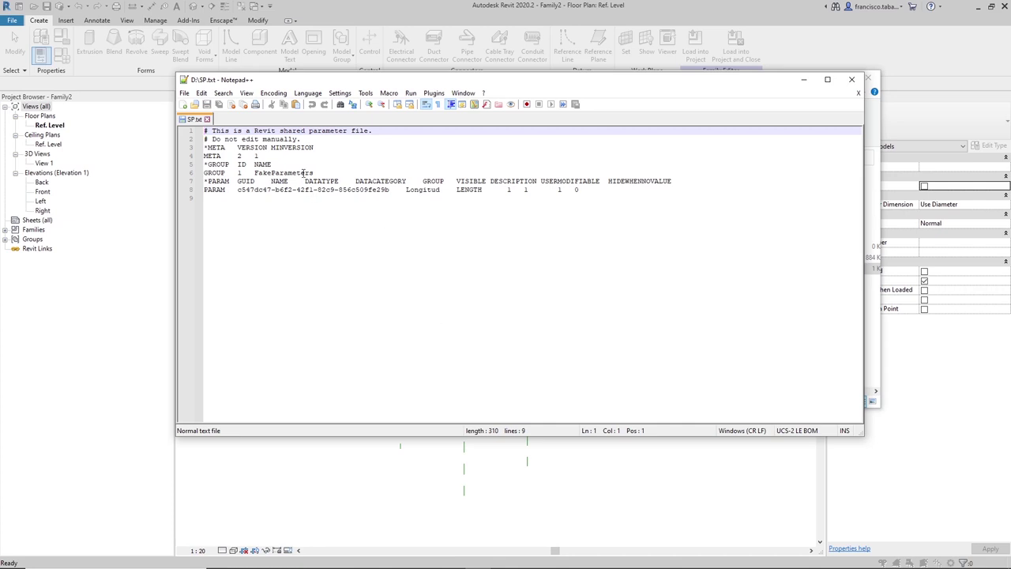
# Reveal tab and line-ending characters and examine the *PARAM header columns in SP.txt.
pyautogui.moveTo(301, 139); pyautogui.dragTo(204, 139)
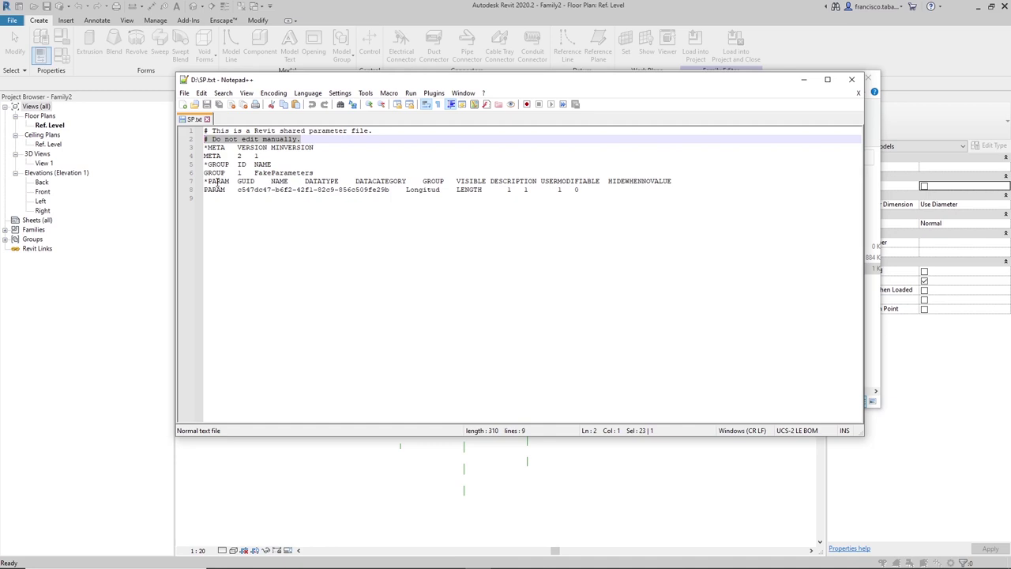
pyautogui.click(217, 182)
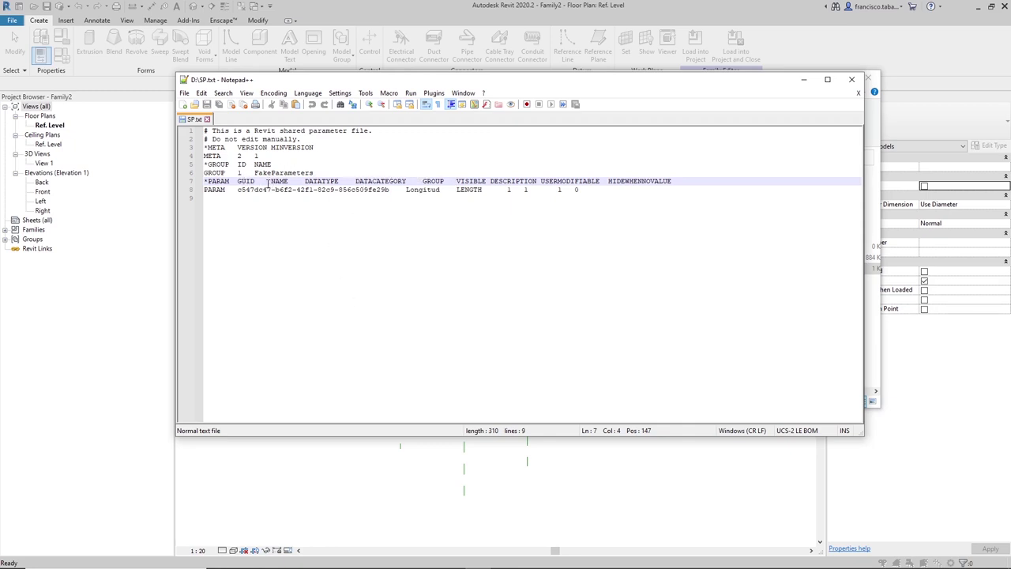
pyautogui.click(438, 110)
pyautogui.moveTo(228, 180); pyautogui.dragTo(305, 181)
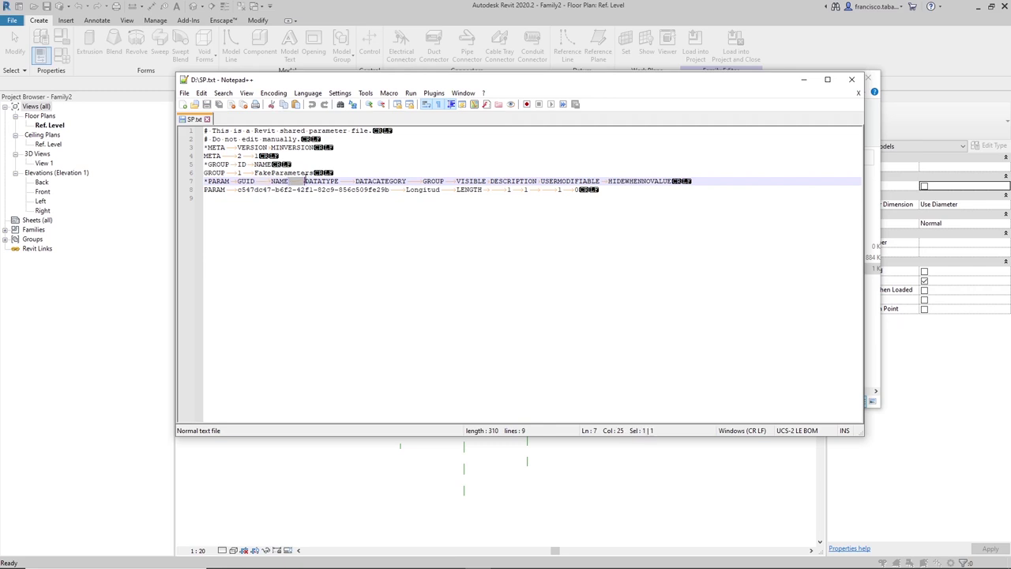
pyautogui.click(222, 182)
pyautogui.click(220, 191)
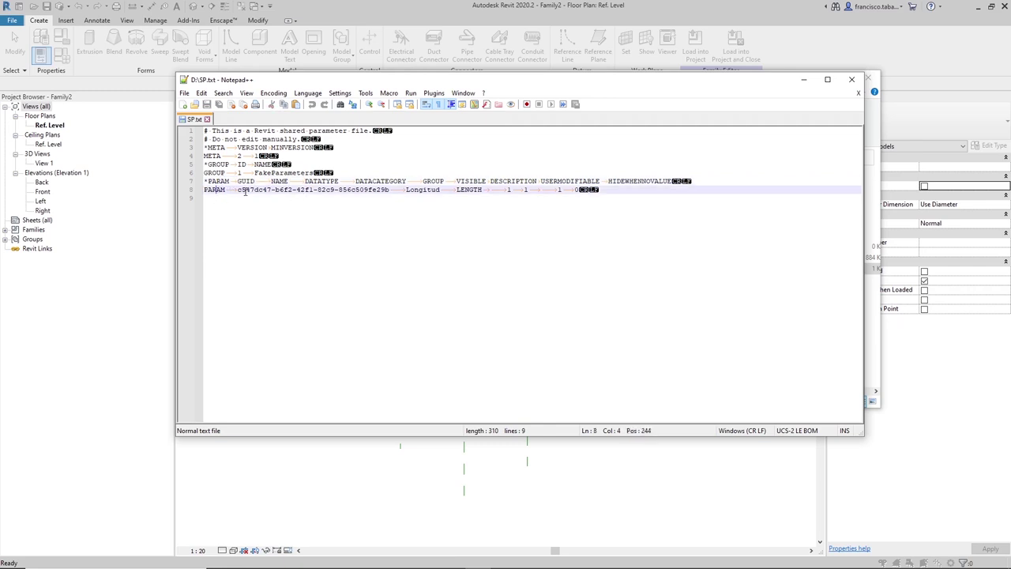
pyautogui.click(247, 181)
pyautogui.press('Right')
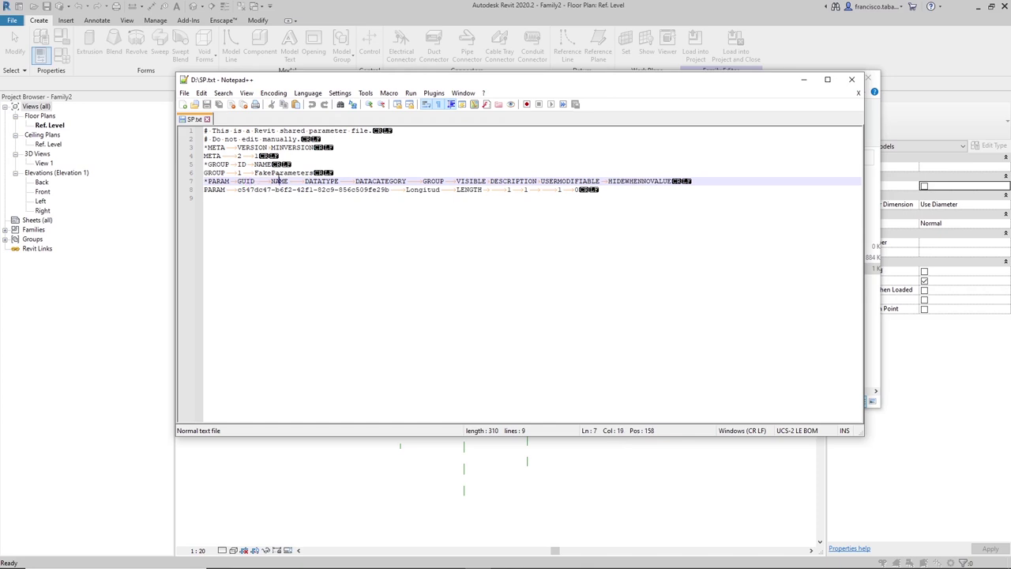
pyautogui.doubleClick(278, 181)
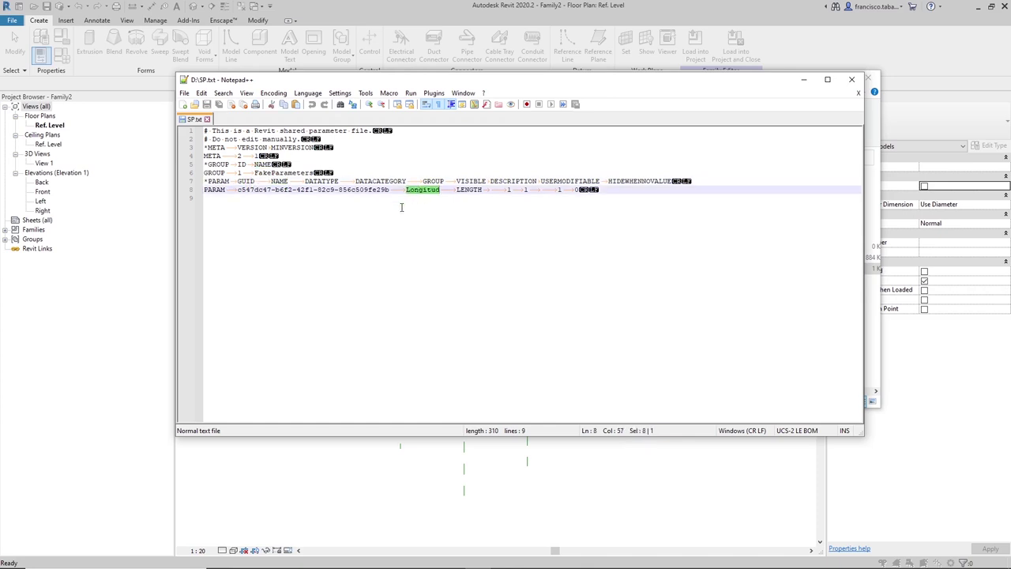
pyautogui.doubleClick(477, 181)
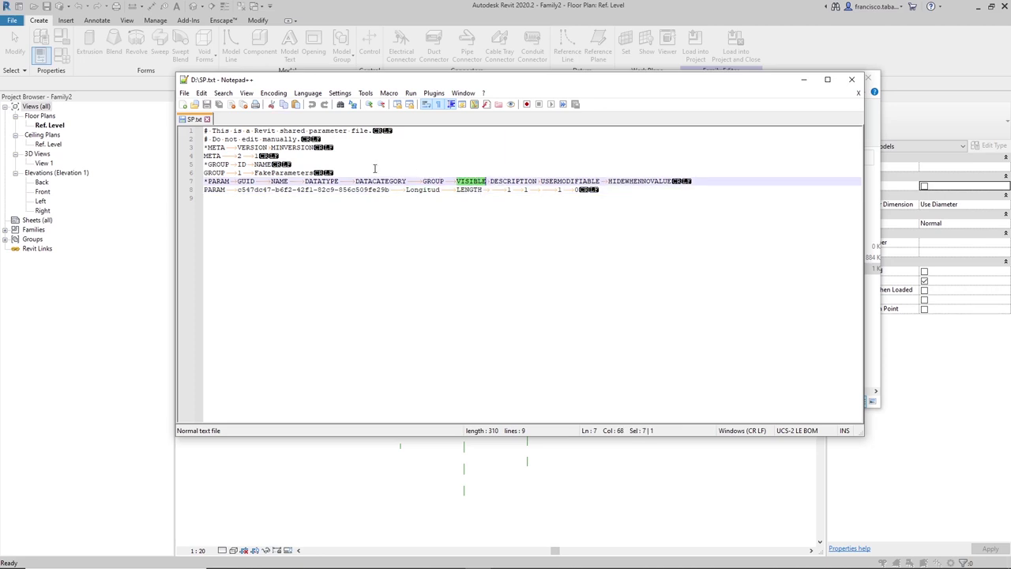
# Change Longitud's VISIBLE value from 1 to 0, then save and close SP.txt.
pyautogui.doubleClick(524, 190)
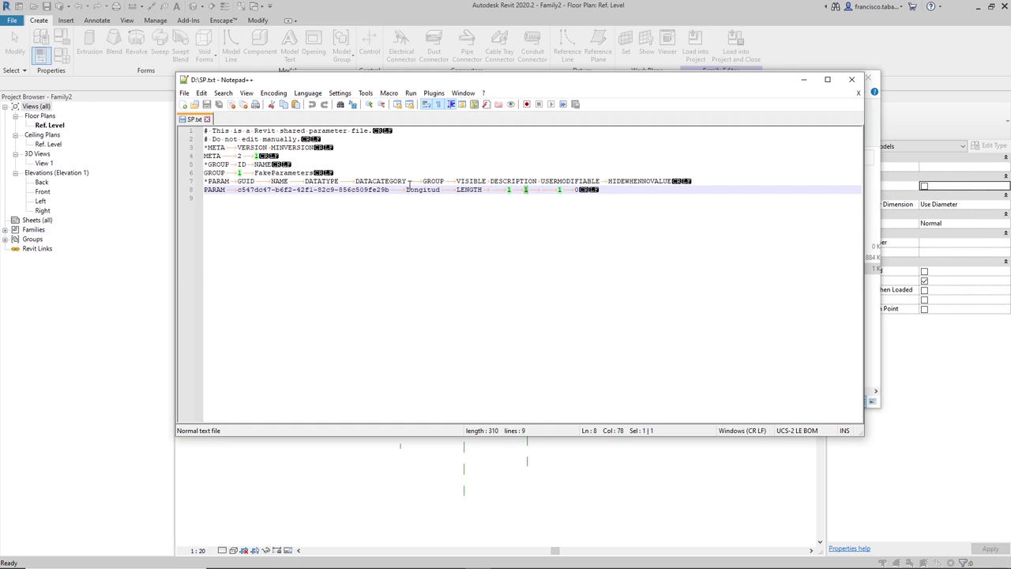
pyautogui.click(491, 190)
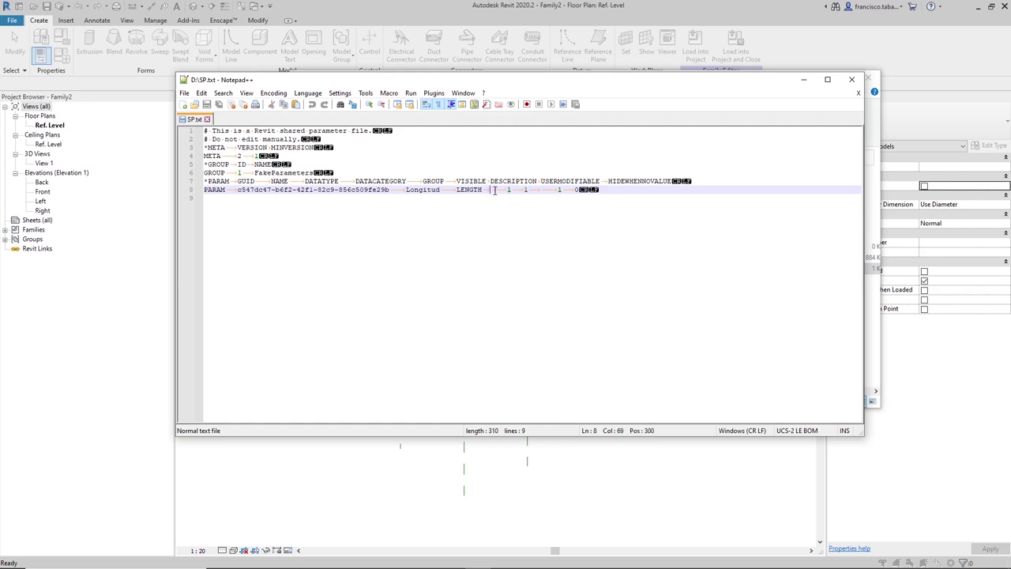
pyautogui.doubleClick(432, 180)
pyautogui.doubleClick(472, 181)
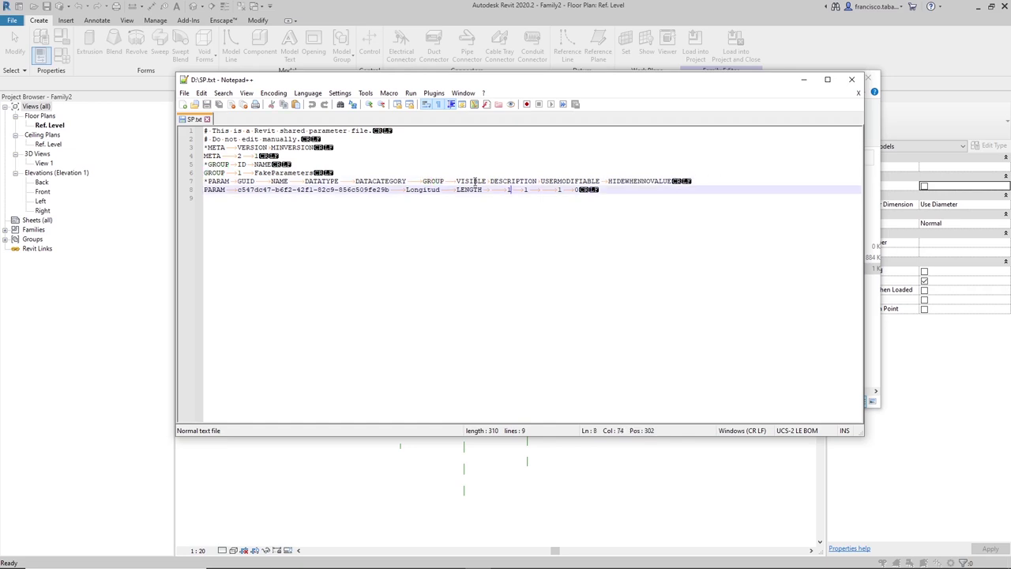
pyautogui.doubleClick(525, 190)
pyautogui.click(529, 190)
pyautogui.press('BackSpace')
pyautogui.write('0')
pyautogui.click(207, 105)
pyautogui.click(851, 79)
# Add the shared Longitud parameter from the FakeParameters group to the family.
pyautogui.click(298, 211)
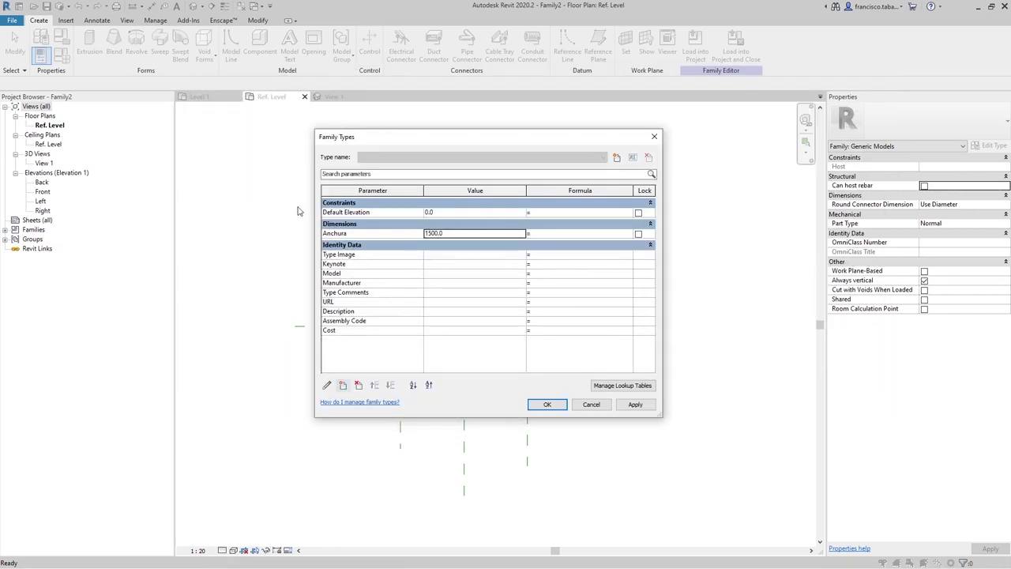
pyautogui.click(344, 386)
pyautogui.click(424, 194)
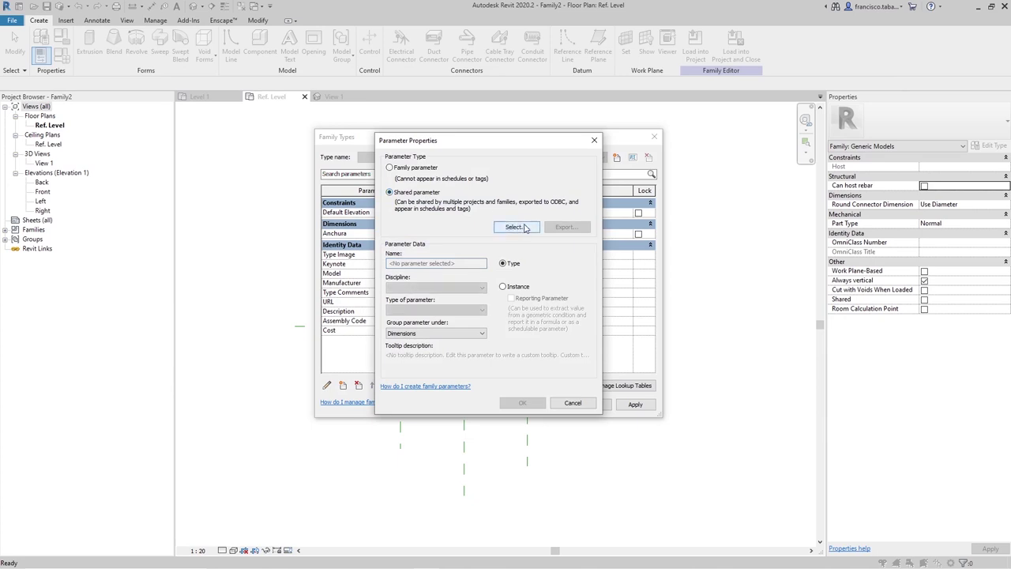
pyautogui.click(514, 226)
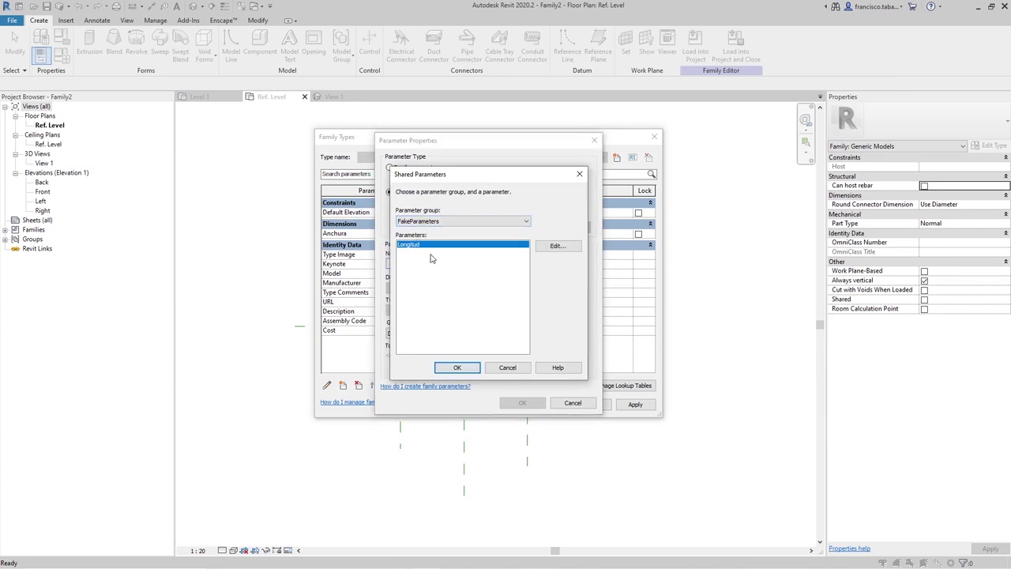
pyautogui.click(457, 367)
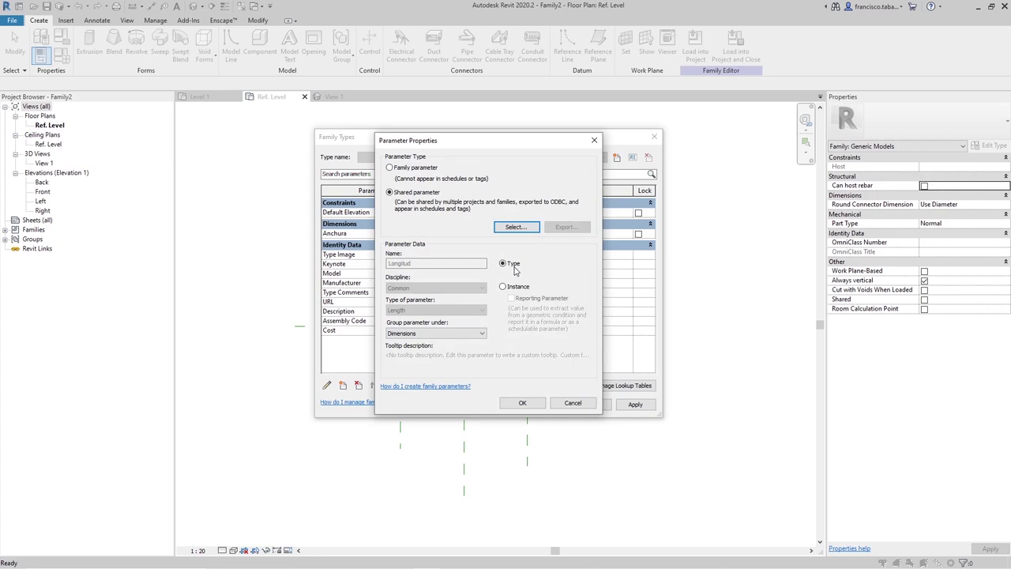
pyautogui.click(522, 403)
# Give Longitud the formula Anchura * 0.5 so it equals 750, and close Family Types.
pyautogui.click(459, 247)
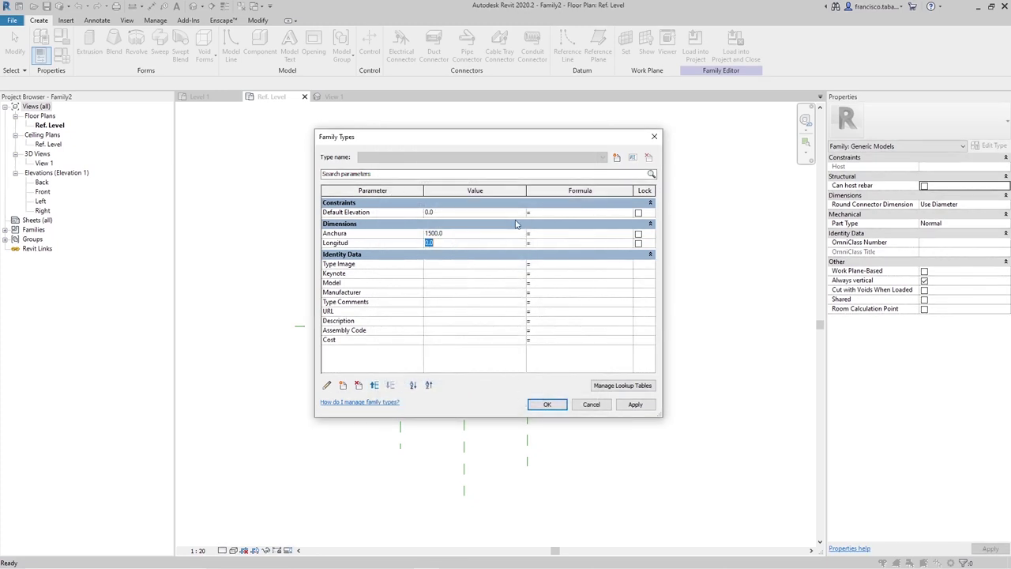
pyautogui.click(552, 242)
pyautogui.click(429, 261)
pyautogui.click(549, 405)
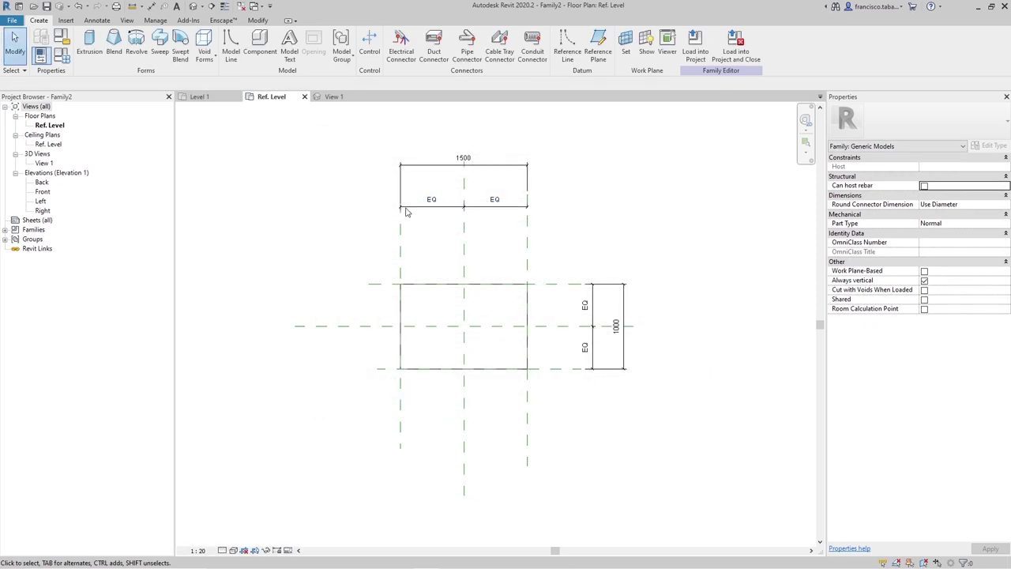
# Label the top 1500 width dimension with the Longitud parameter.
pyautogui.click(490, 167)
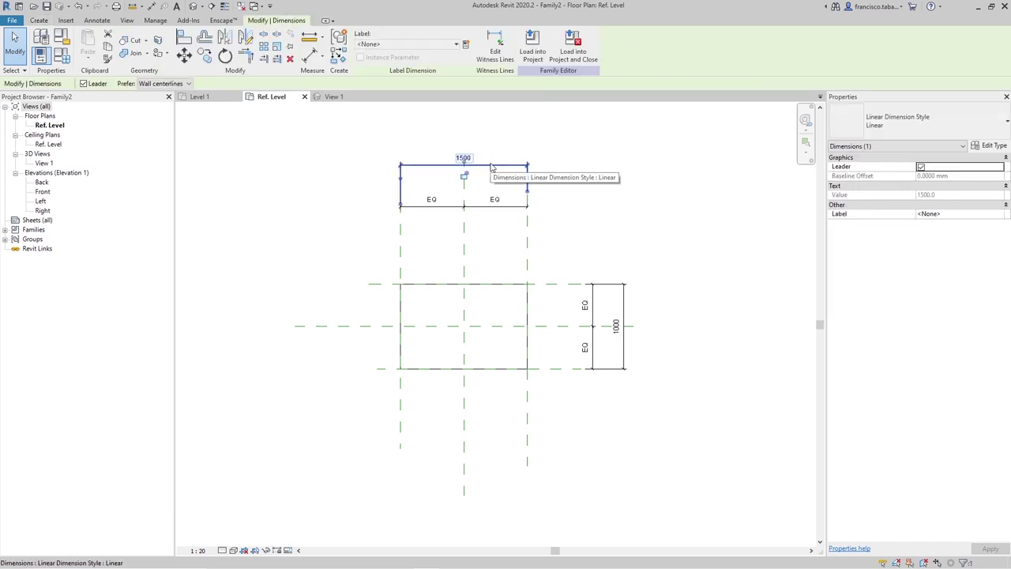
pyautogui.click(436, 45)
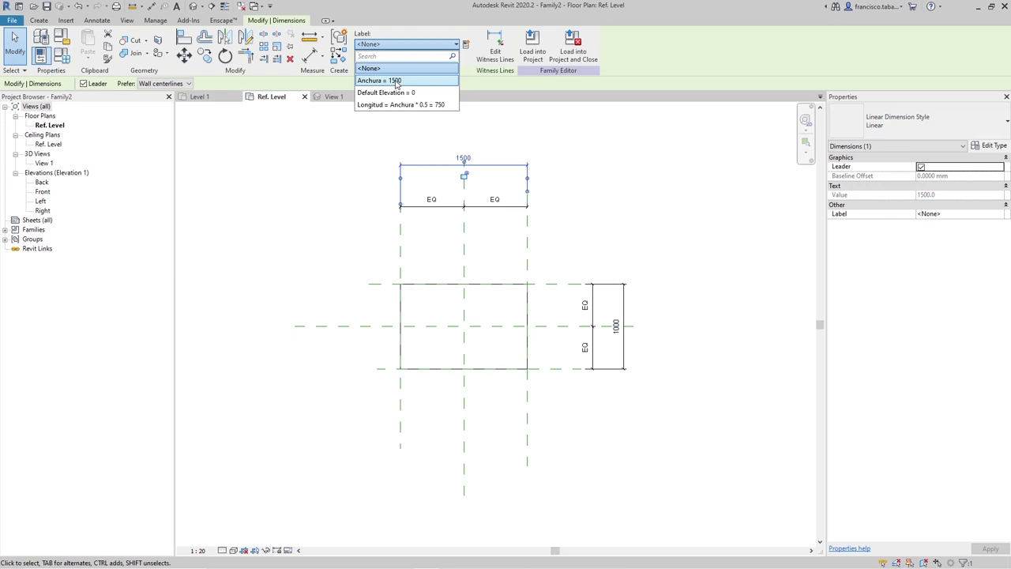
pyautogui.click(400, 104)
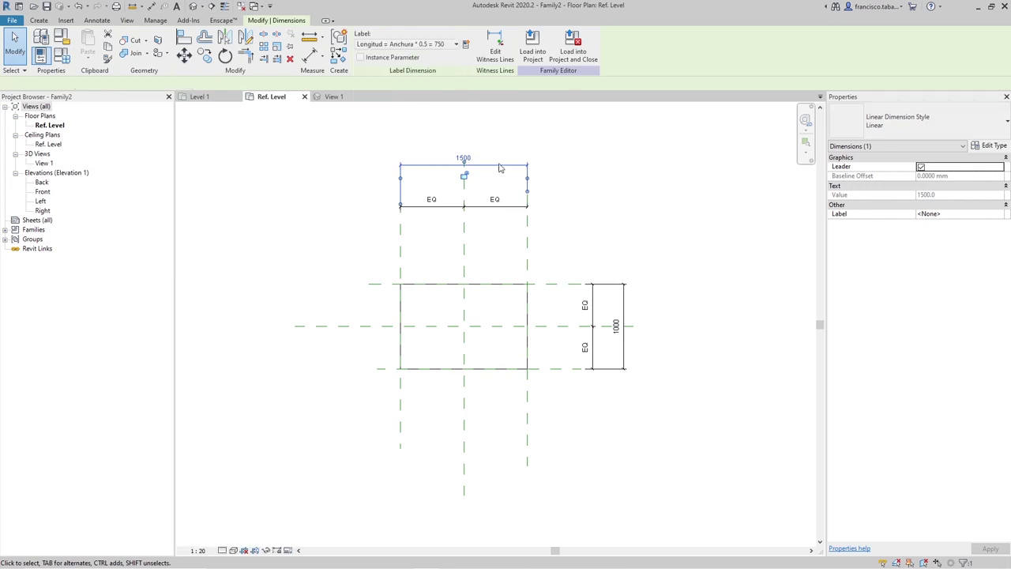
# Label the vertical 1000 dimension with Anchura and load the family into Project2.
pyautogui.click(624, 304)
pyautogui.click(436, 44)
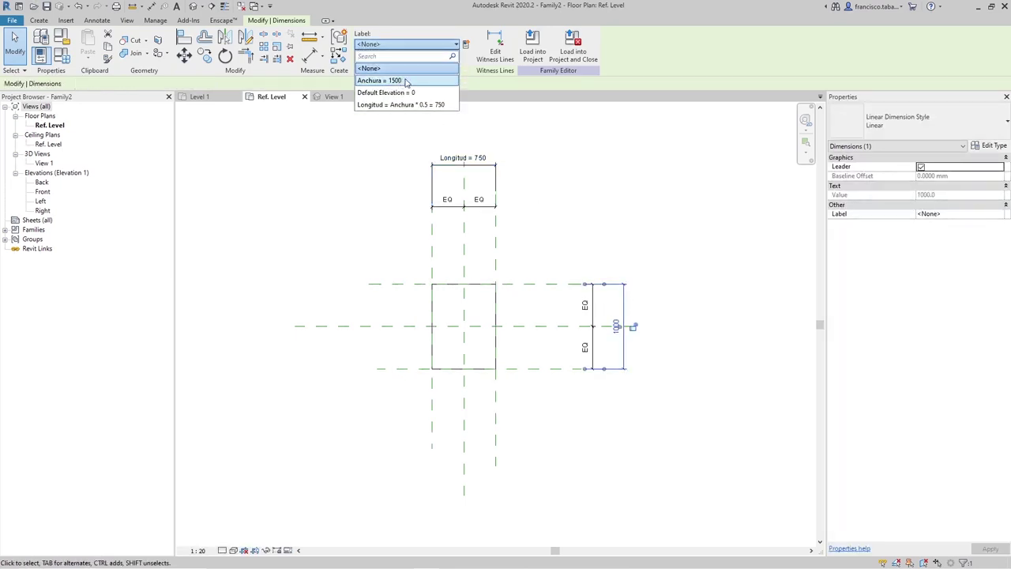
pyautogui.click(406, 82)
pyautogui.click(671, 189)
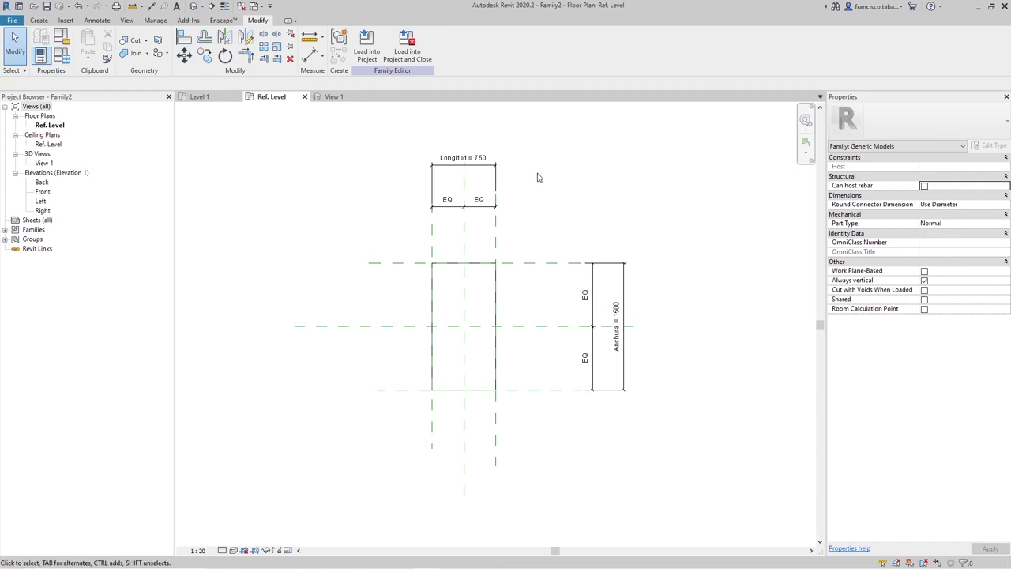
pyautogui.click(366, 49)
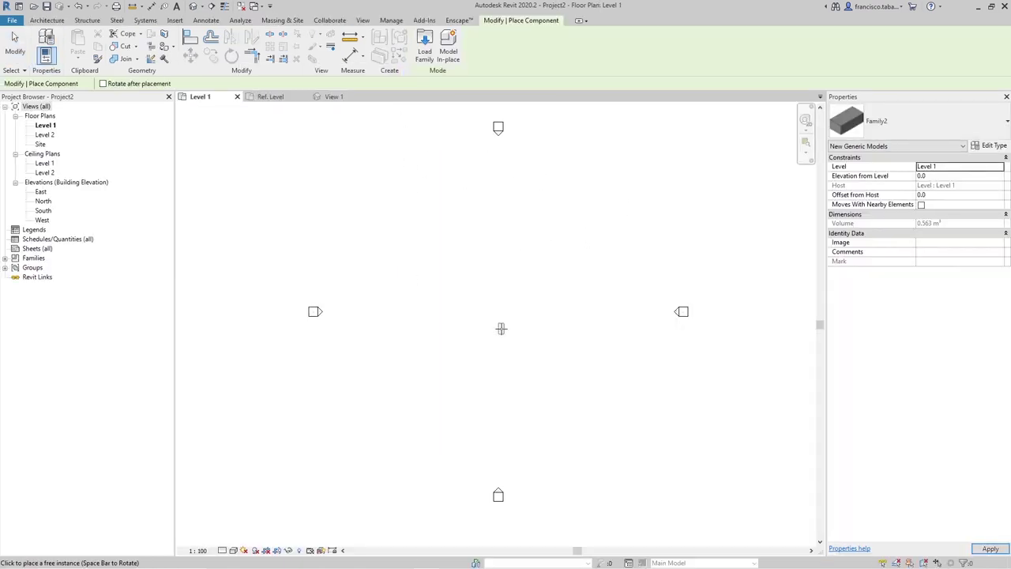
# Place a single Family2 box instance on Level 1.
pyautogui.click(500, 328)
pyautogui.scroll(2, 498, 323)
pyautogui.scroll(2, 492, 348)
pyautogui.press('Escape')
pyautogui.press('Escape')
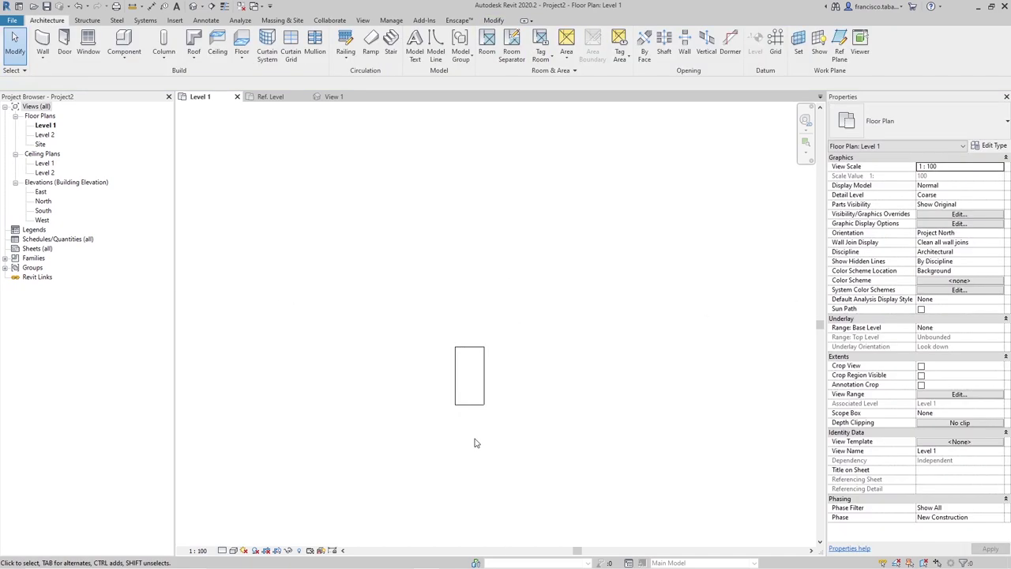
# Review the placed box's type properties, then return to the family's Ref. Level plan.
pyautogui.click(476, 403)
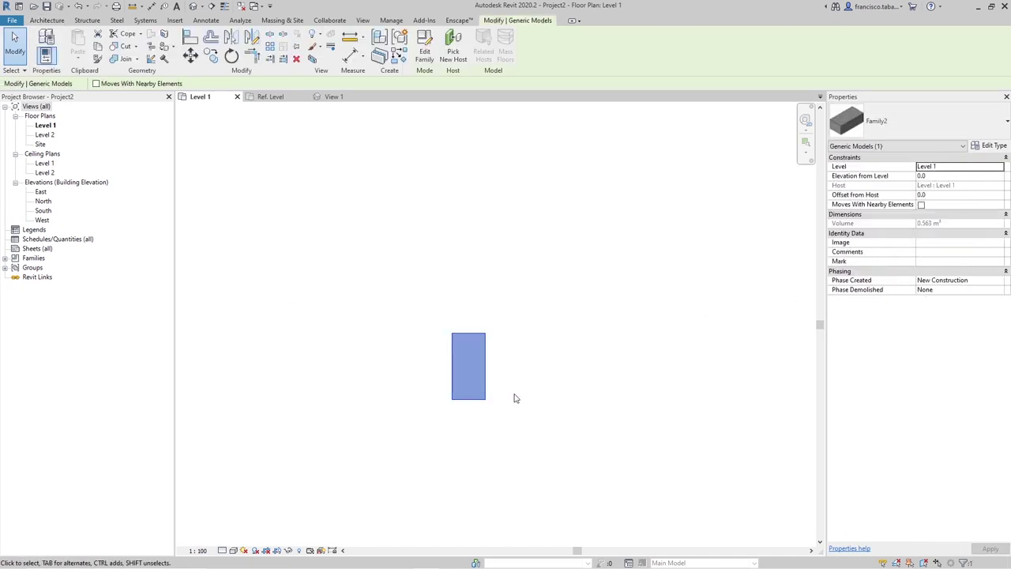
pyautogui.click(991, 146)
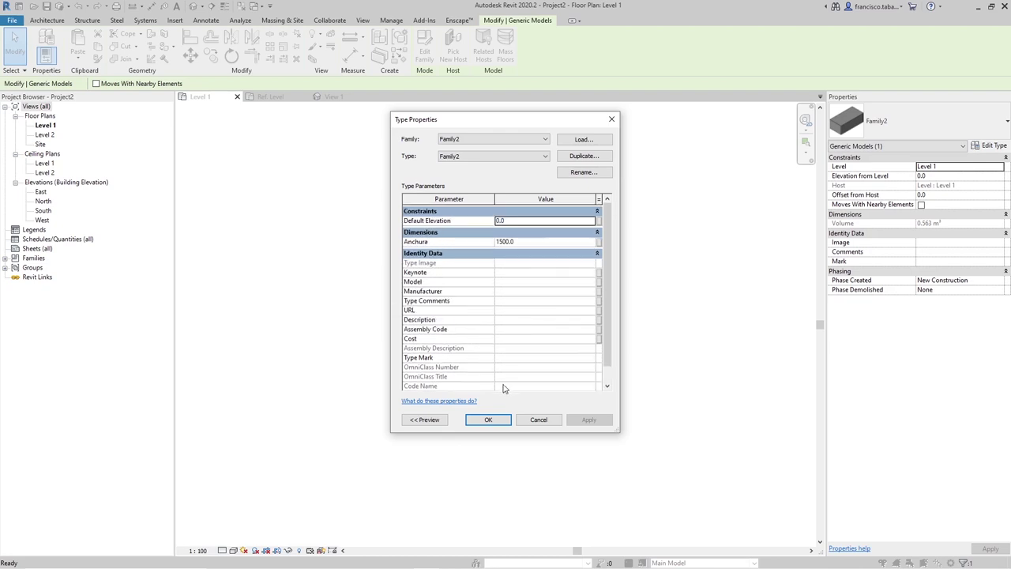
pyautogui.click(489, 420)
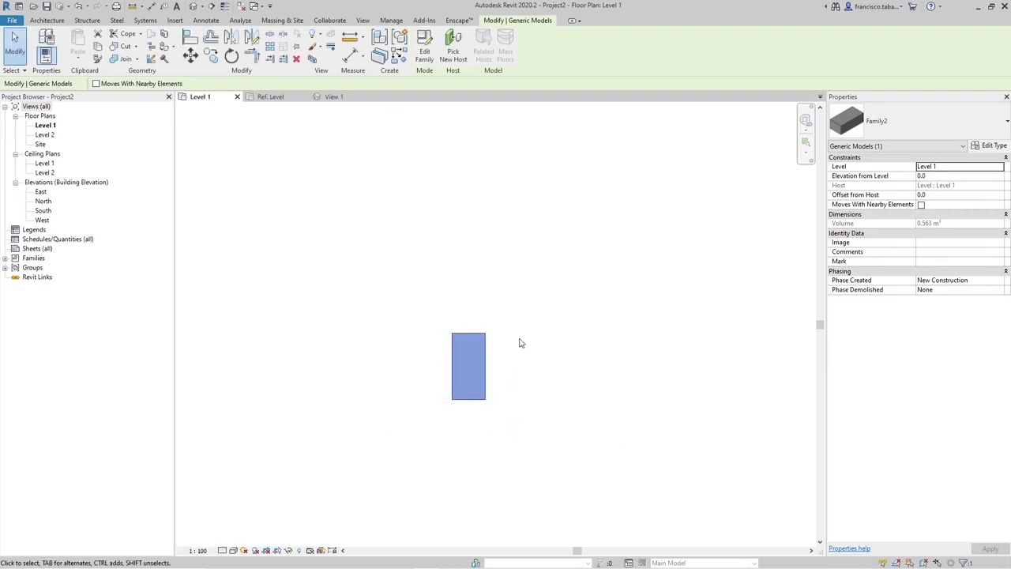
pyautogui.click(542, 310)
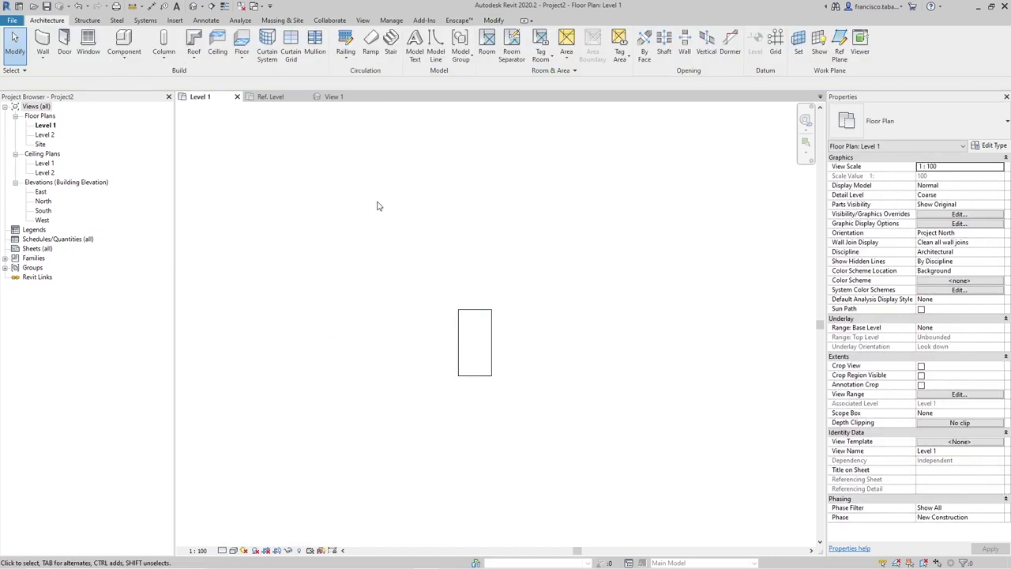
pyautogui.click(286, 98)
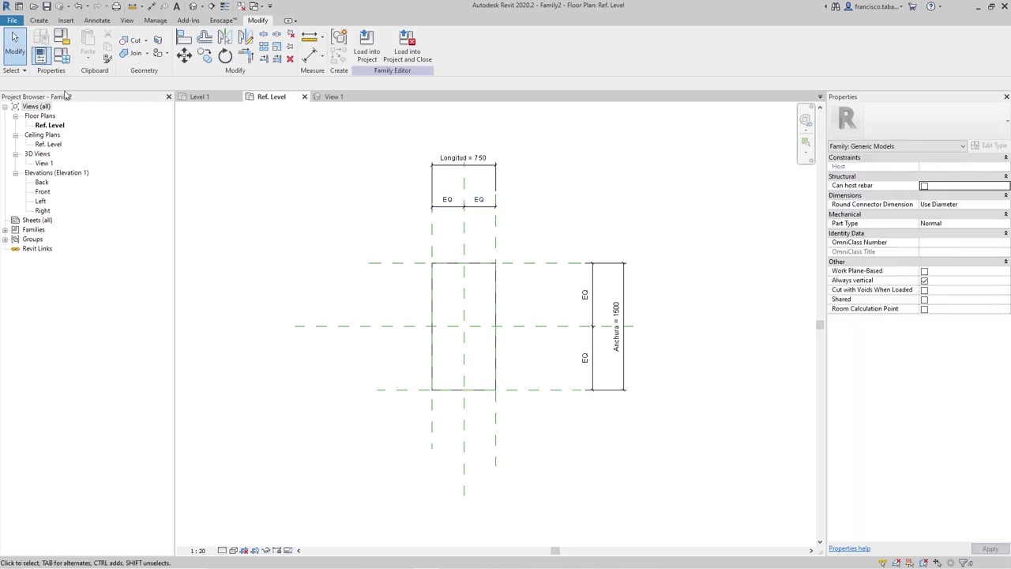
# Try making Anchura an instance parameter, dismissing the formula error that appears.
pyautogui.click(63, 57)
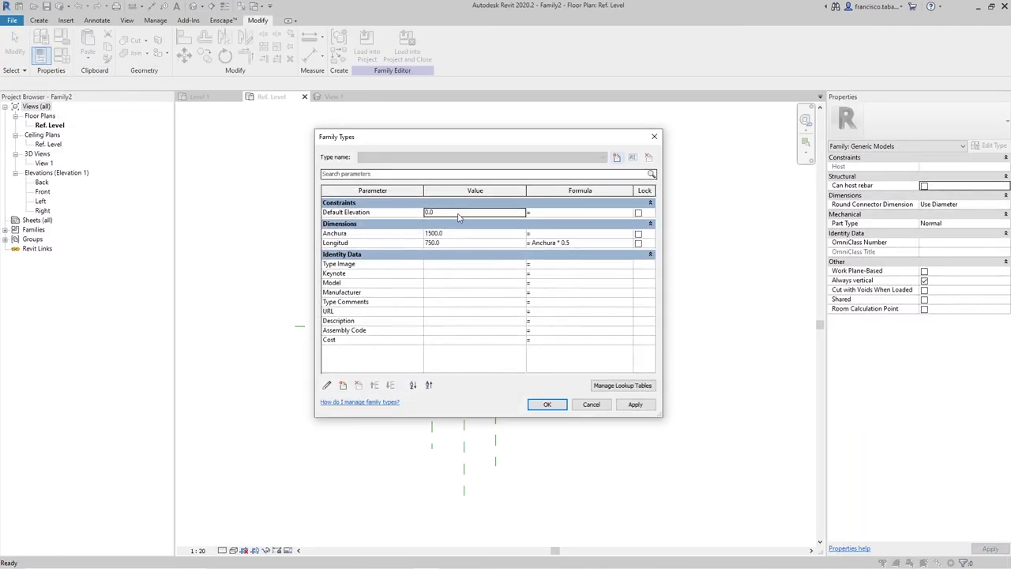
pyautogui.click(403, 237)
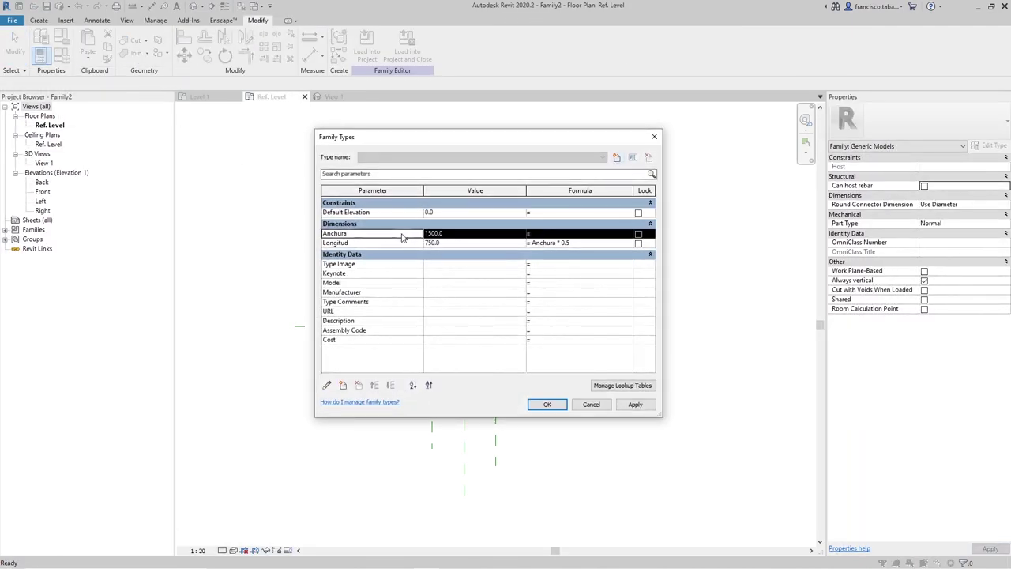
pyautogui.click(327, 385)
pyautogui.click(516, 286)
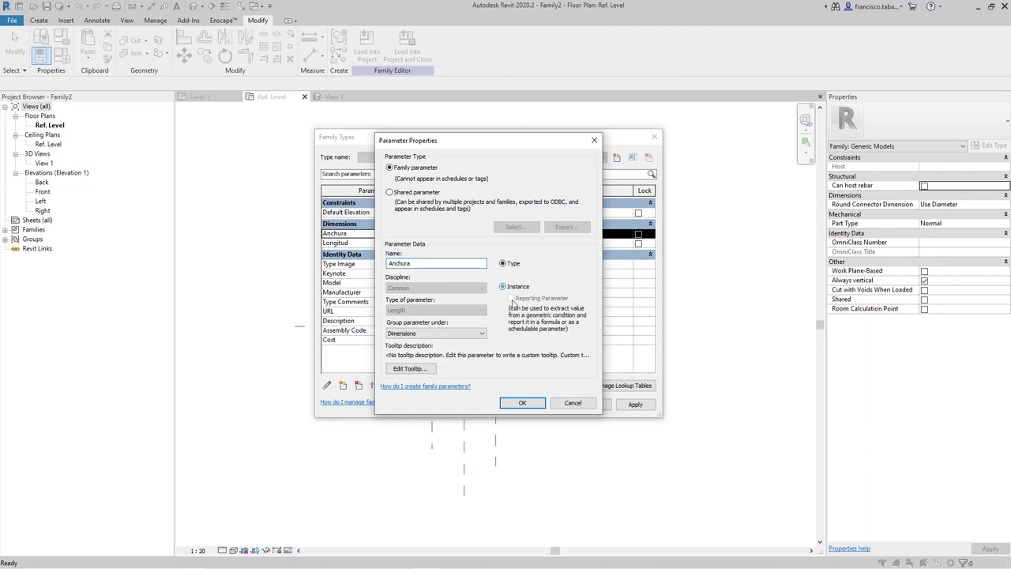
pyautogui.click(522, 403)
pyautogui.click(575, 313)
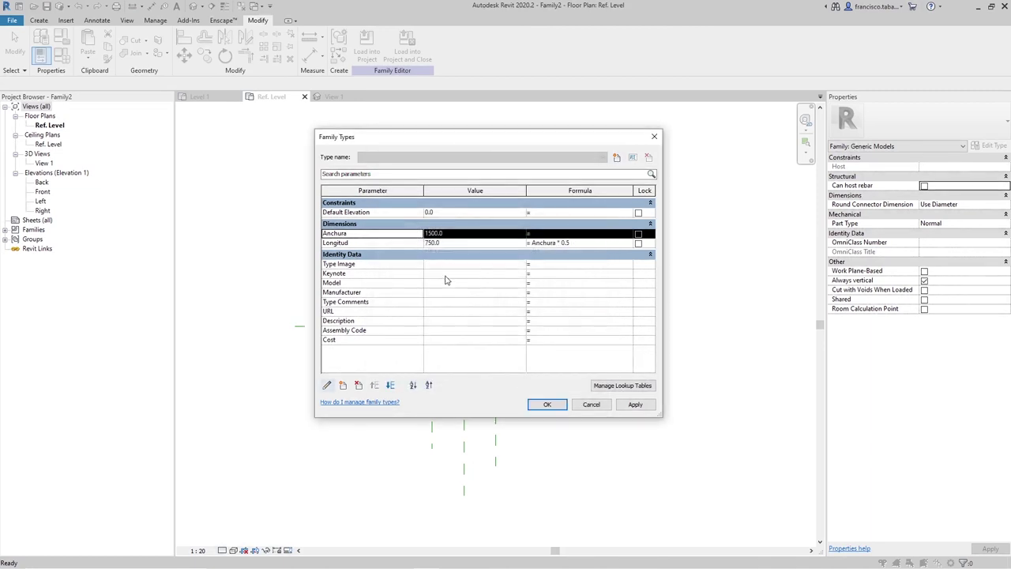
# Make Longitud, then Anchura, instance parameters and apply the changes.
pyautogui.click(386, 245)
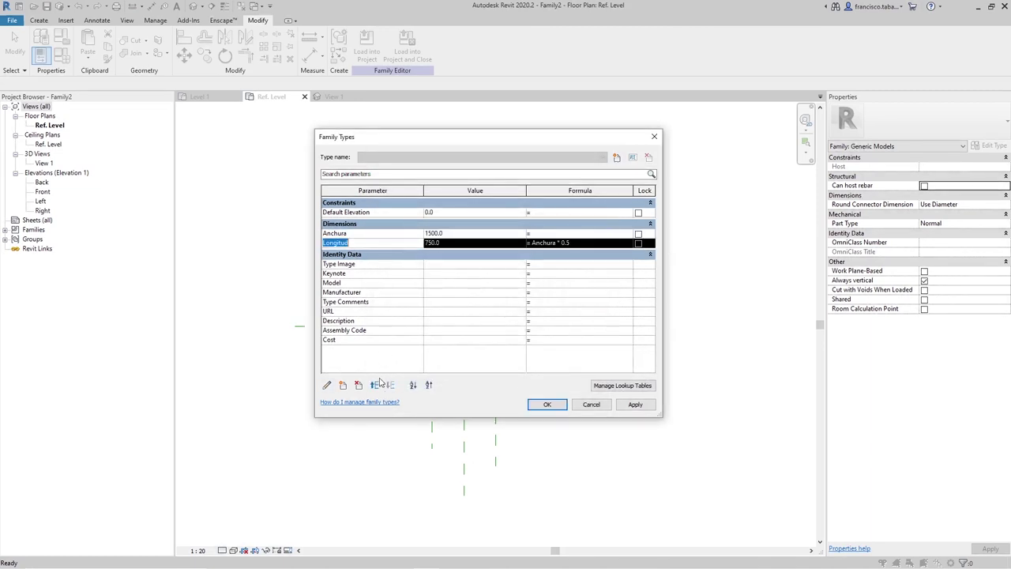
pyautogui.click(327, 386)
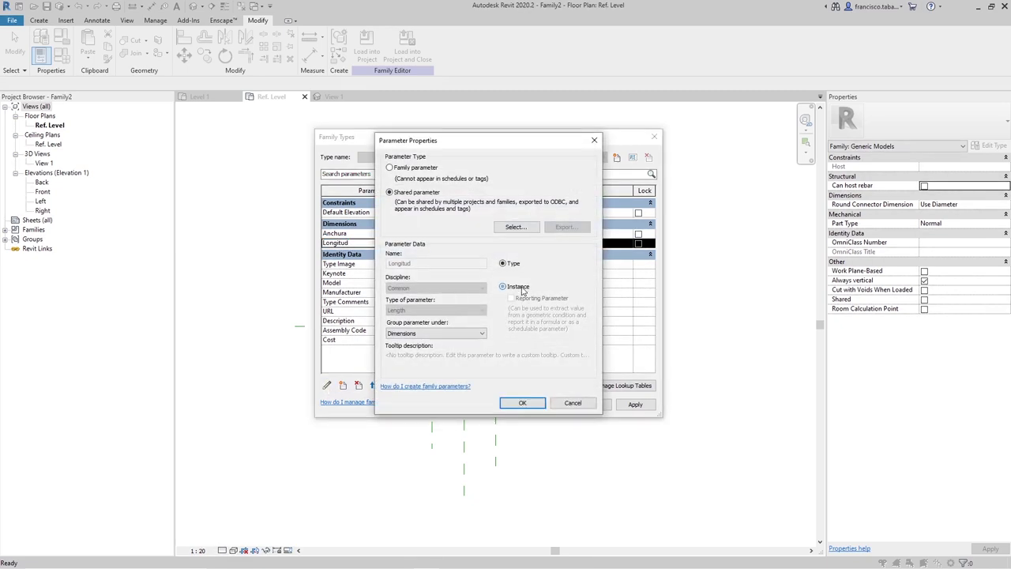
pyautogui.click(527, 402)
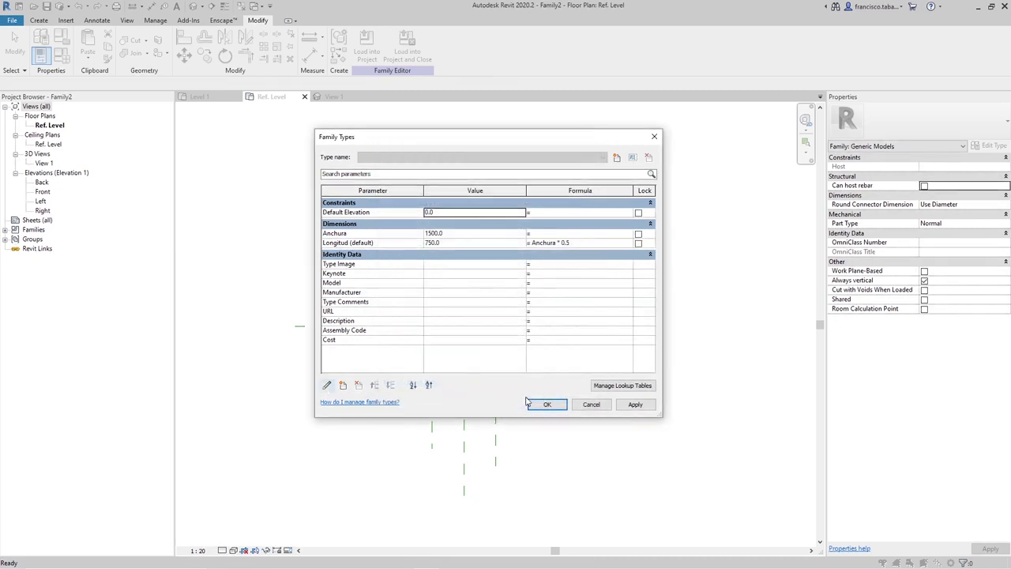
pyautogui.click(386, 237)
pyautogui.click(327, 385)
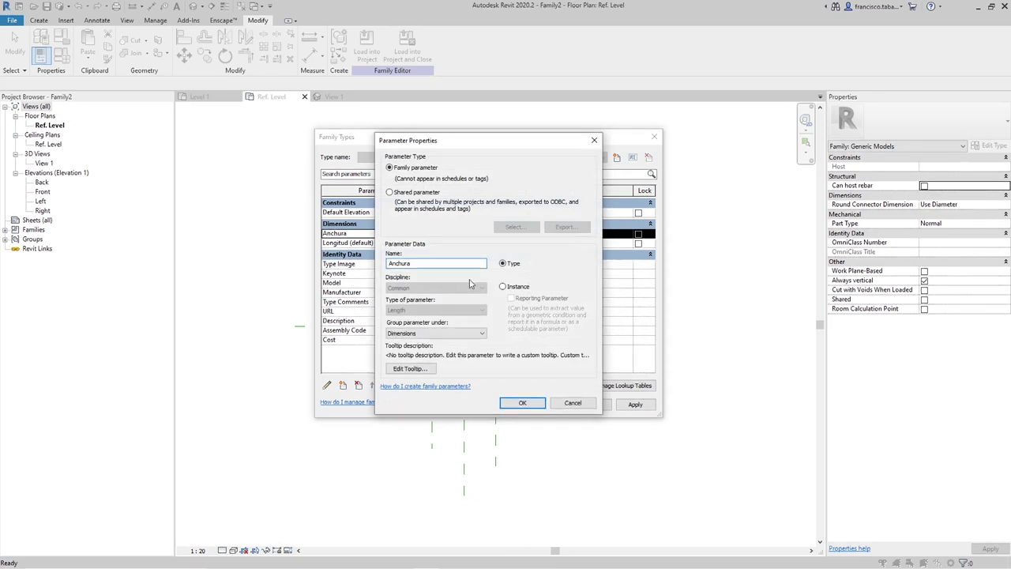
pyautogui.click(506, 287)
pyautogui.click(512, 401)
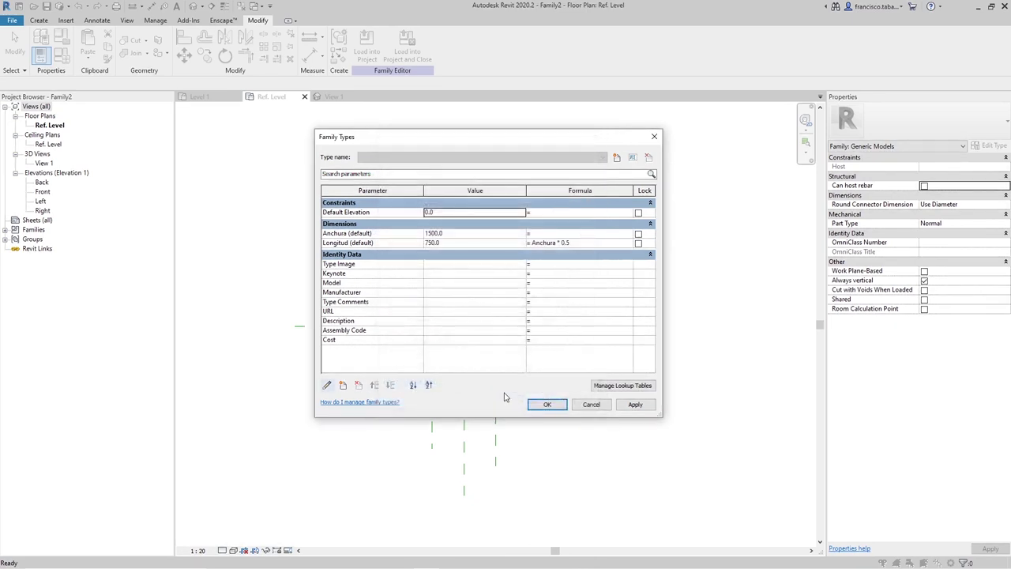
pyautogui.click(546, 403)
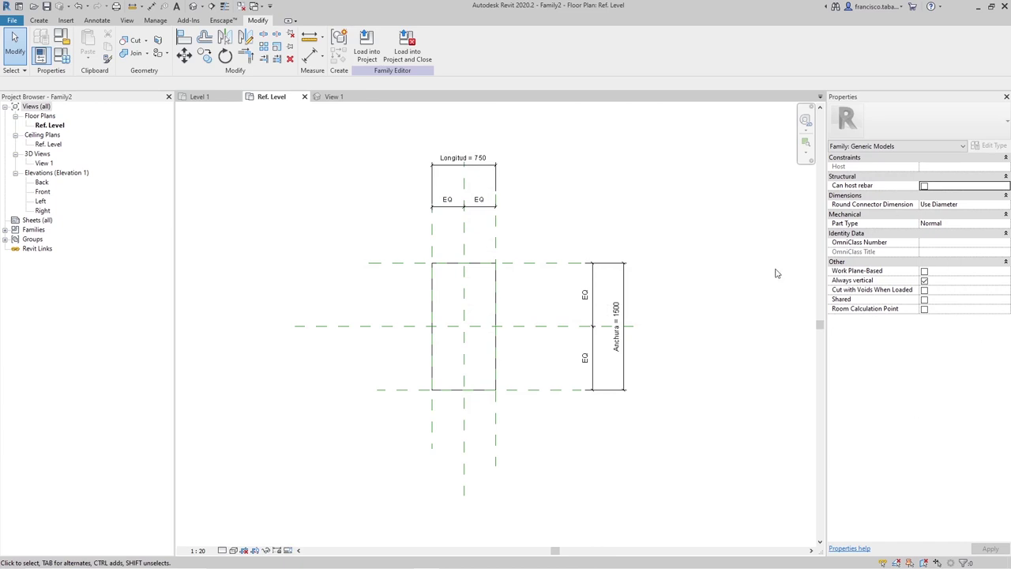
# Reload Family2 over the existing version, then stretch the placed box to Anchura 2036.1.
pyautogui.click(366, 49)
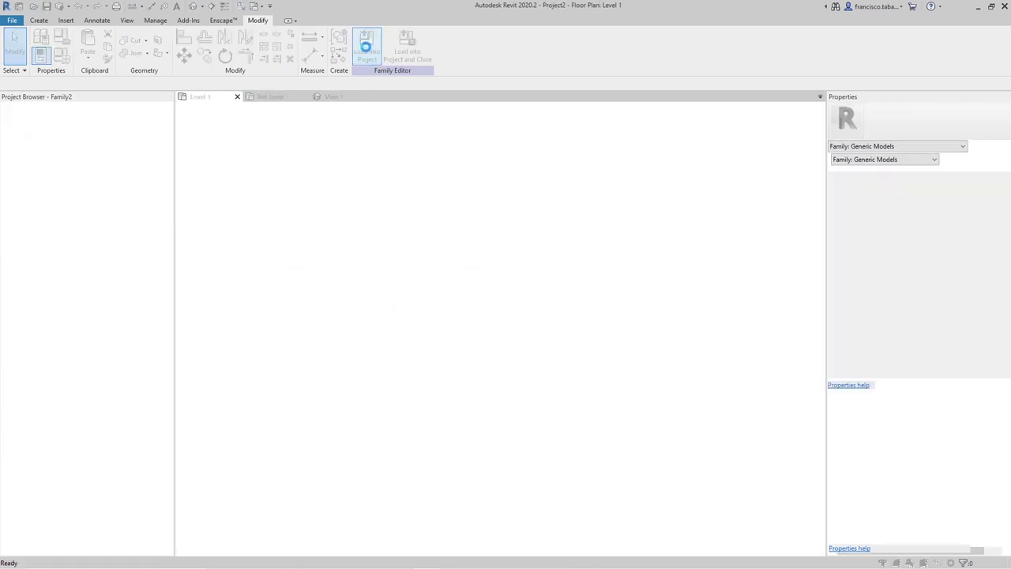
pyautogui.click(515, 261)
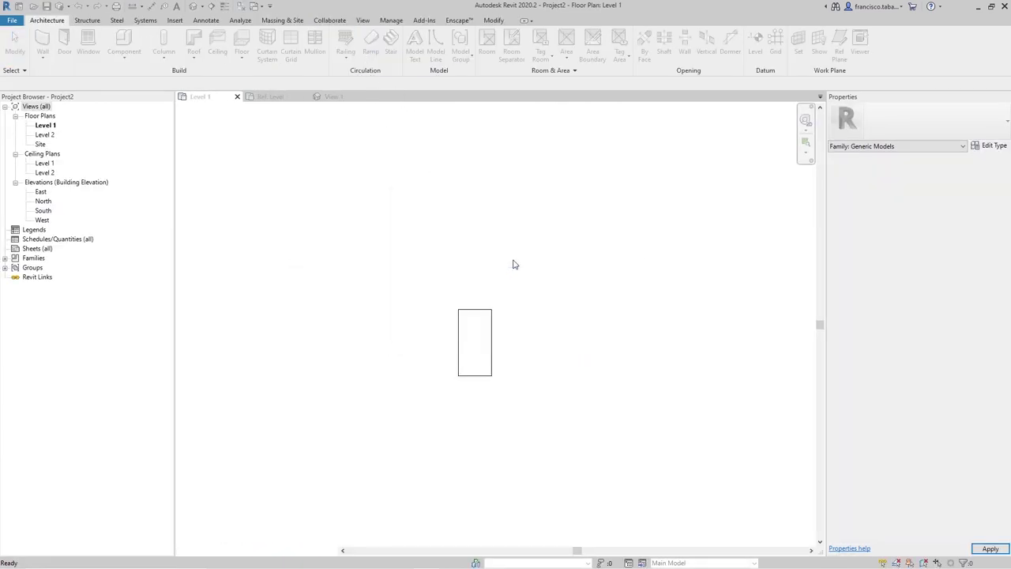
pyautogui.click(493, 323)
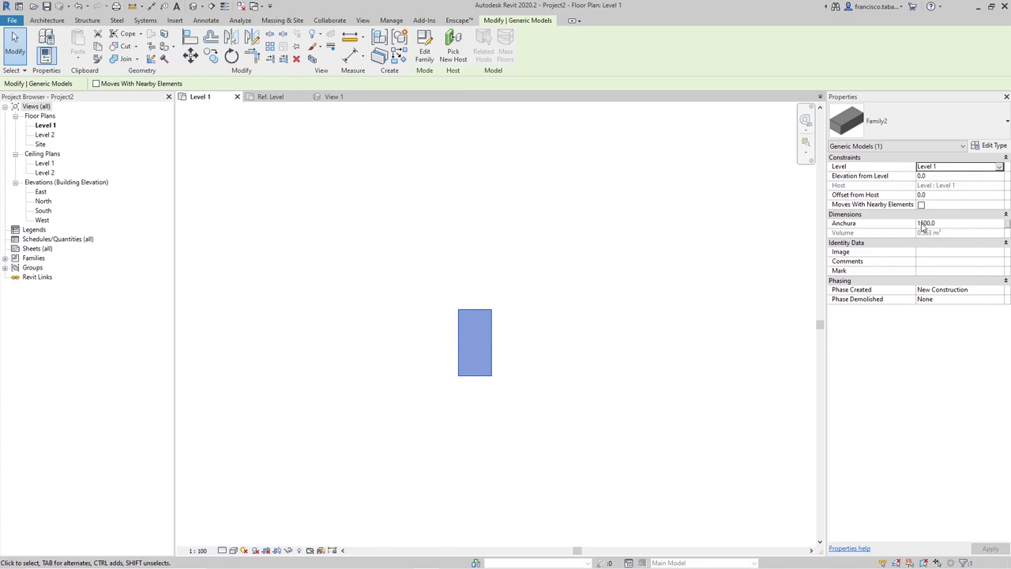
pyautogui.click(611, 356)
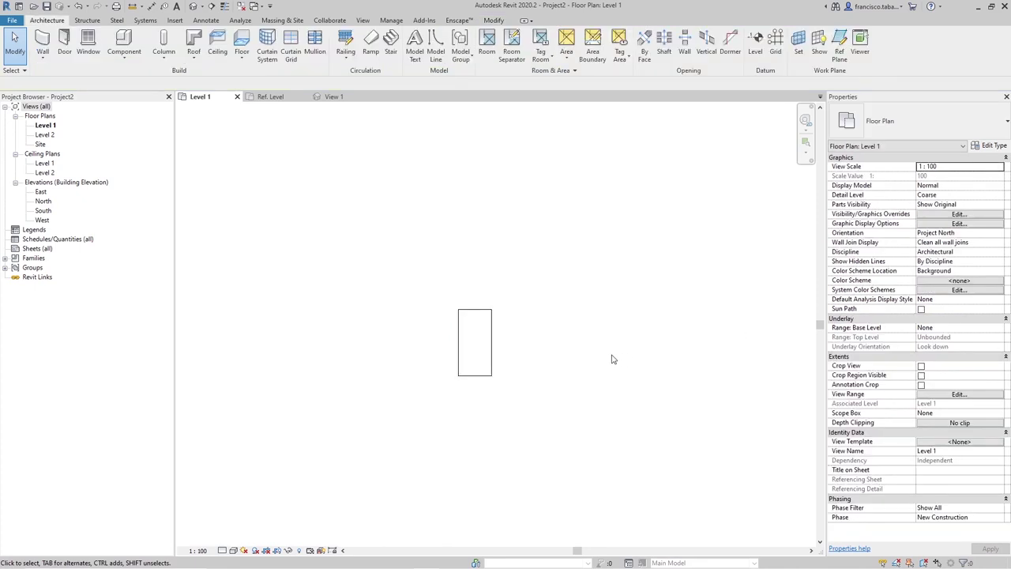
pyautogui.click(491, 348)
pyautogui.moveTo(491, 342)
pyautogui.mouseDown()
pyautogui.moveTo(528, 342)
pyautogui.moveTo(491, 342)
pyautogui.mouseUp()
pyautogui.moveTo(475, 308); pyautogui.dragTo(477, 305)
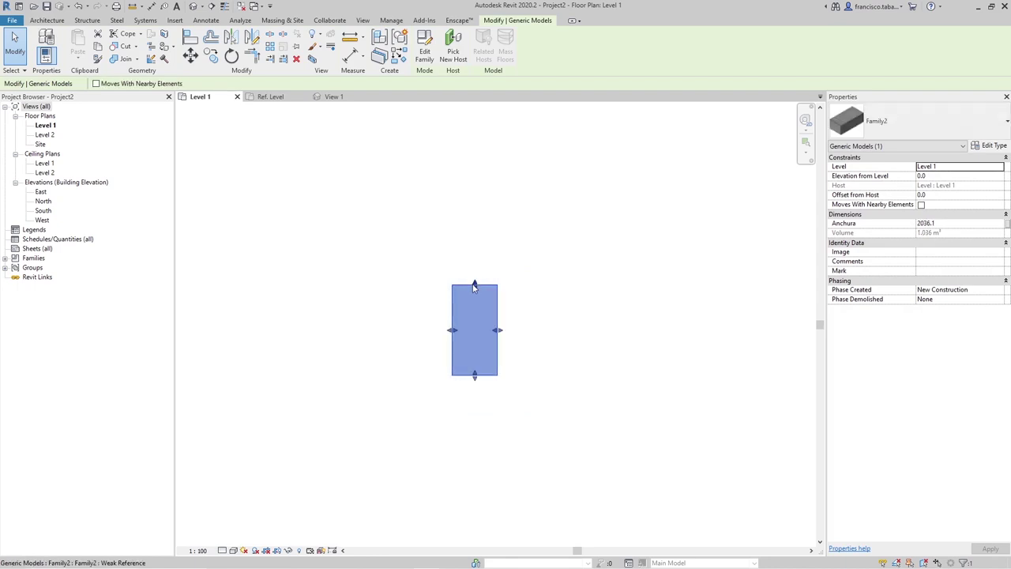